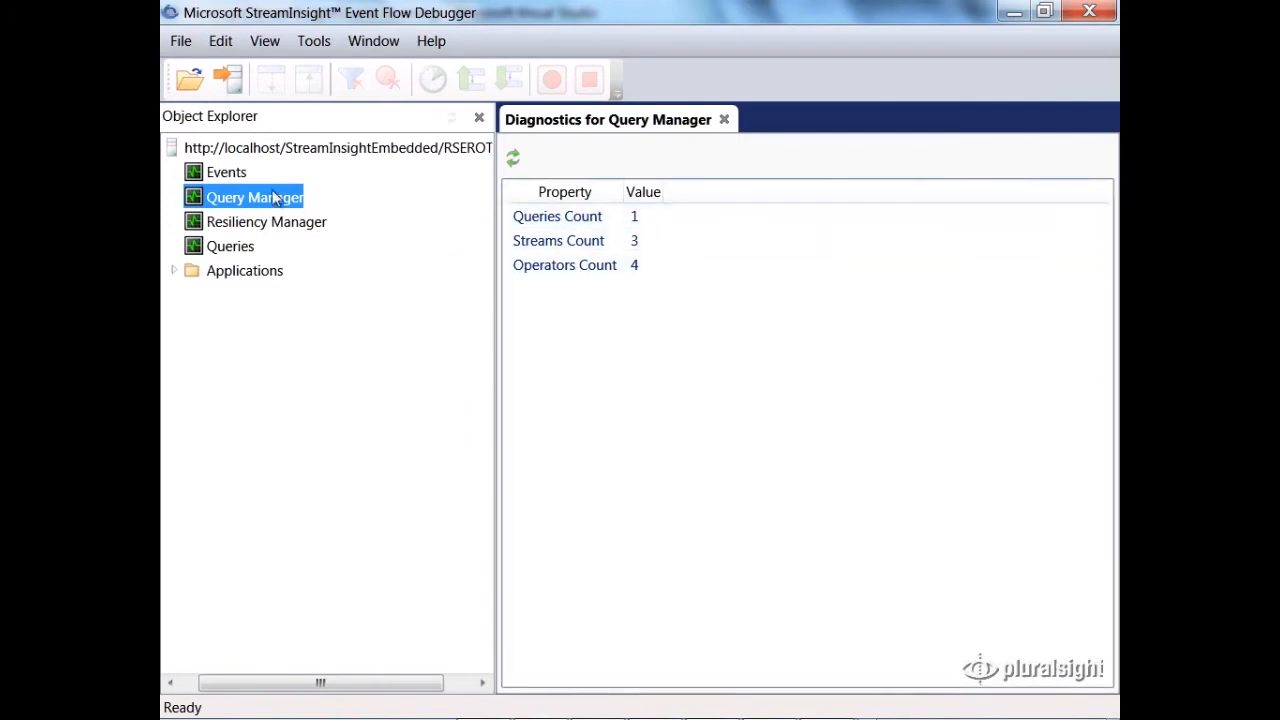
Step: View the server-level diagnostics for Events and Queries, widening the Property column to read full names, then close the open diagnostics views
{"action": "double_click", "coordinate": [231, 178]}
{"action": "double_click", "coordinate": [230, 246]}
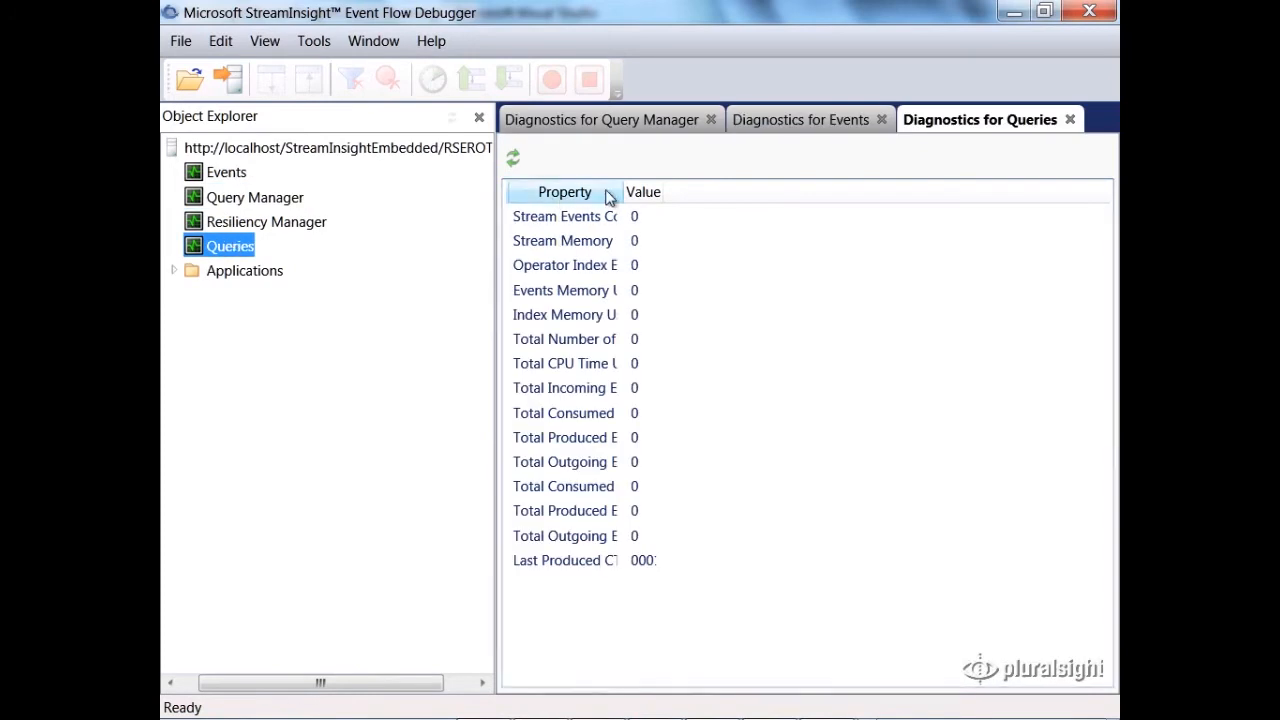
{"action": "left_click_drag", "start_coordinate": [619, 191], "coordinate": [818, 191]}
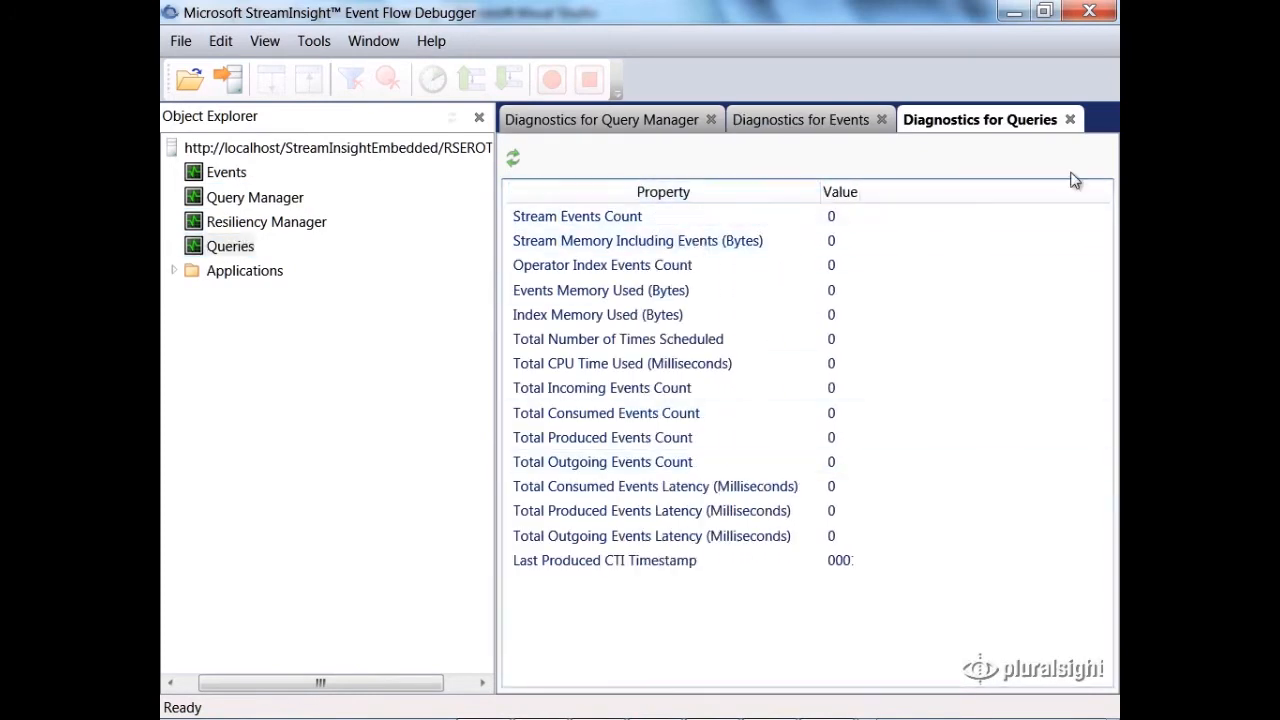
{"action": "left_click", "coordinate": [1070, 119]}
Step: Reopen the server-level Queries diagnostics, examine the consumed events, latency and last CTI timestamp properties, and close the view
{"action": "double_click", "coordinate": [230, 246]}
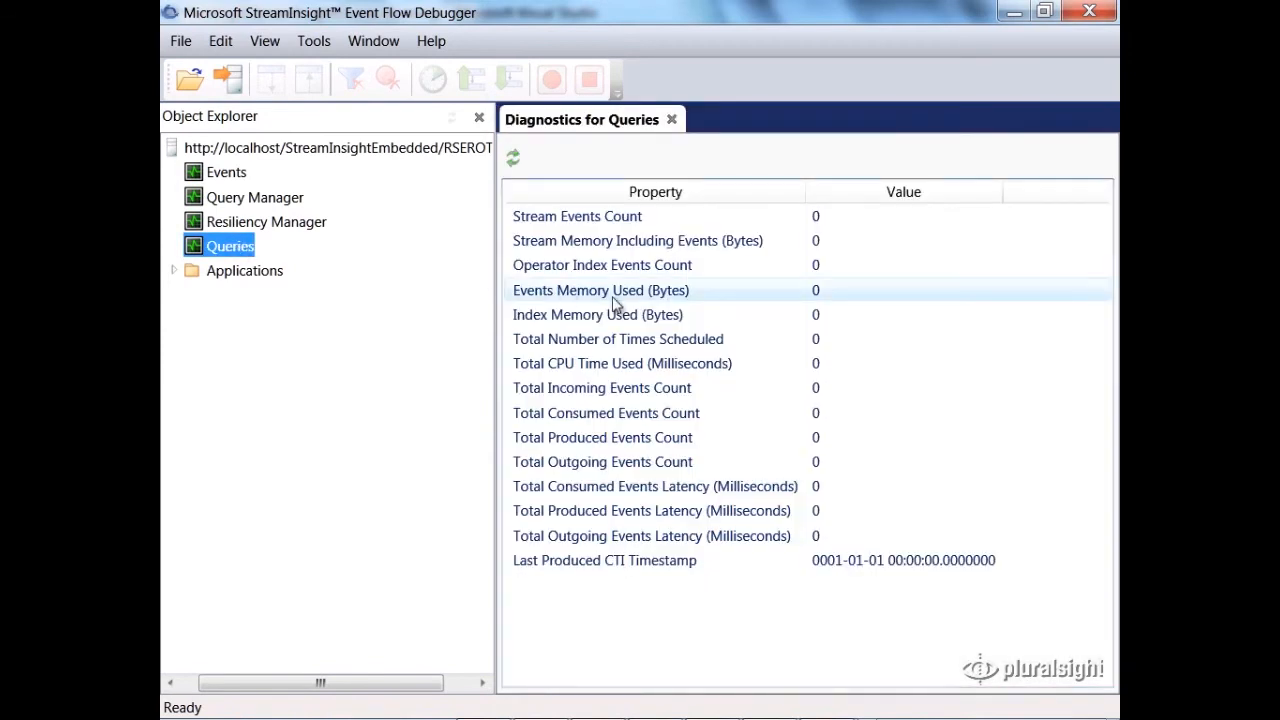
{"action": "left_click", "coordinate": [619, 420]}
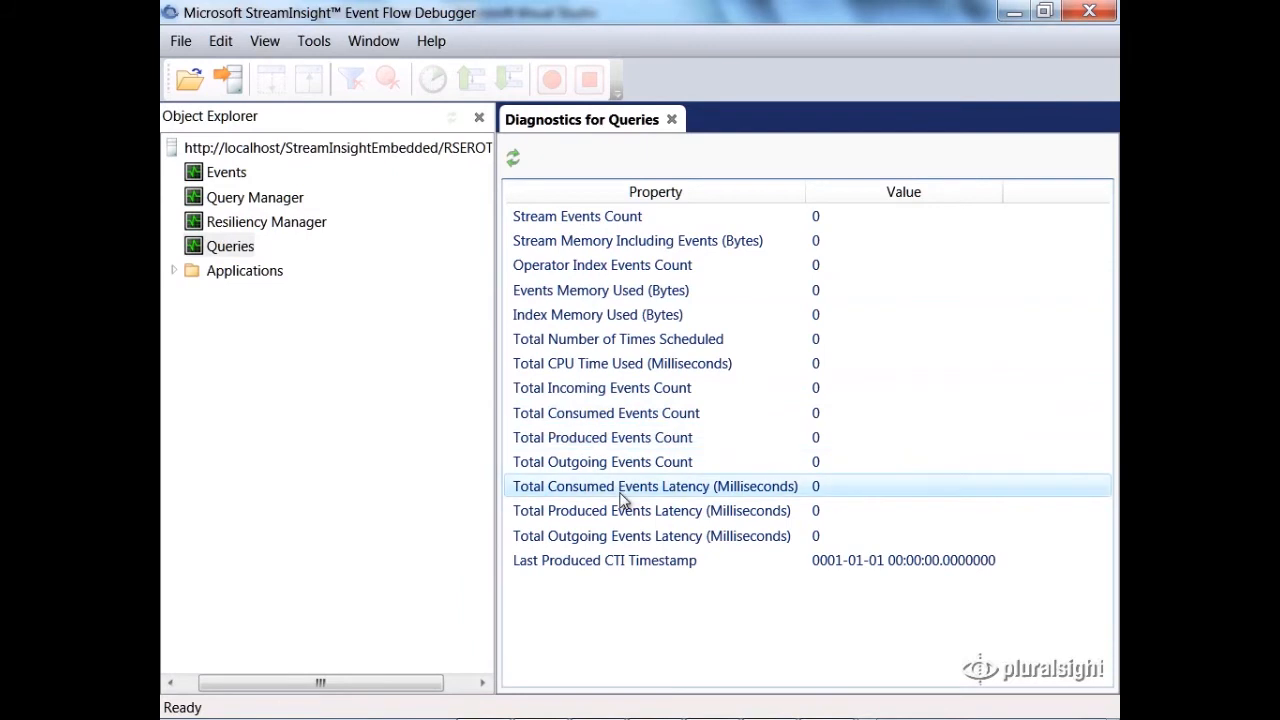
{"action": "left_click", "coordinate": [612, 565]}
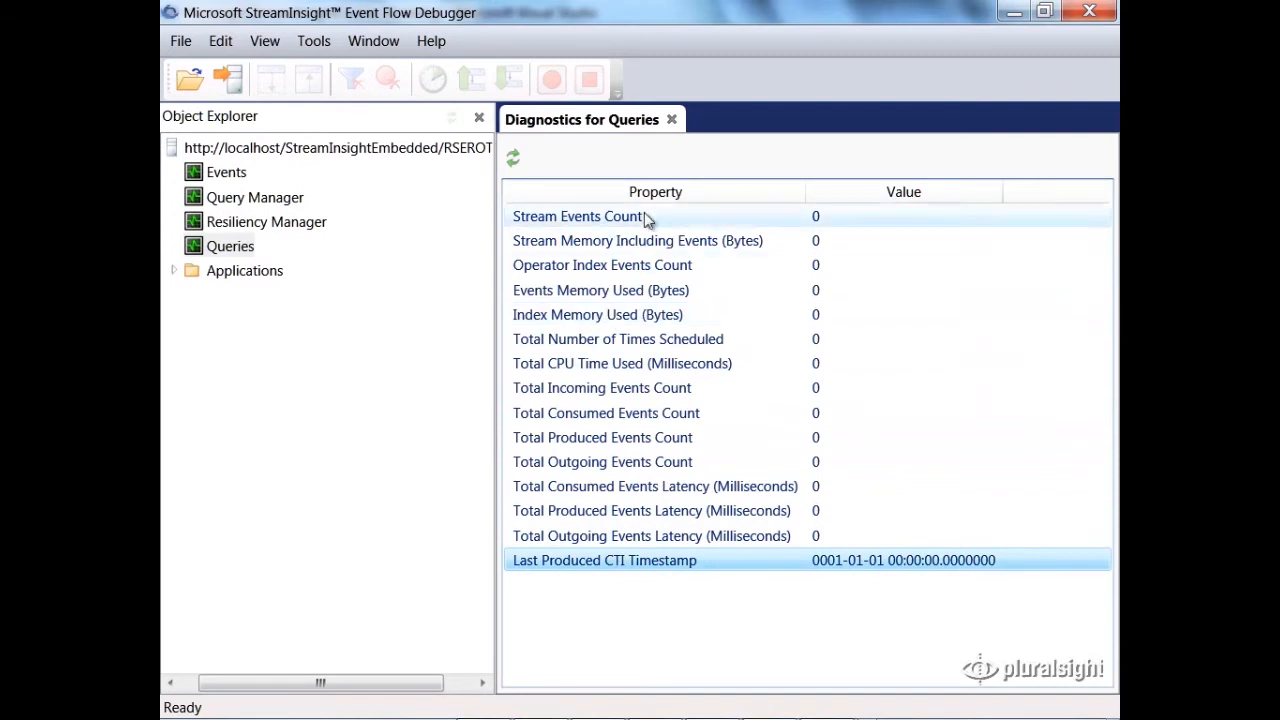
{"action": "left_click", "coordinate": [671, 121]}
Step: Switch to the Form1 test application, write events with a count of 10, and minimize the form
{"action": "key", "text": "alt+Tab"}
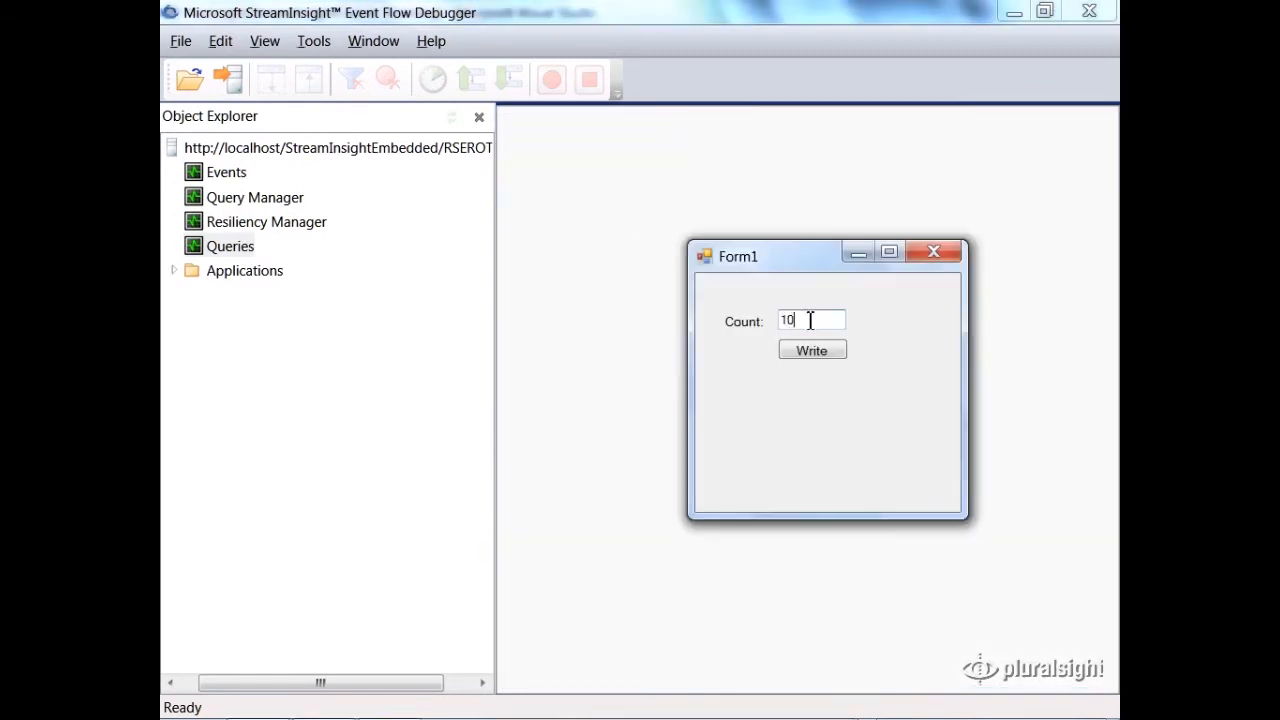
{"action": "left_click", "coordinate": [812, 351]}
{"action": "left_click", "coordinate": [856, 253]}
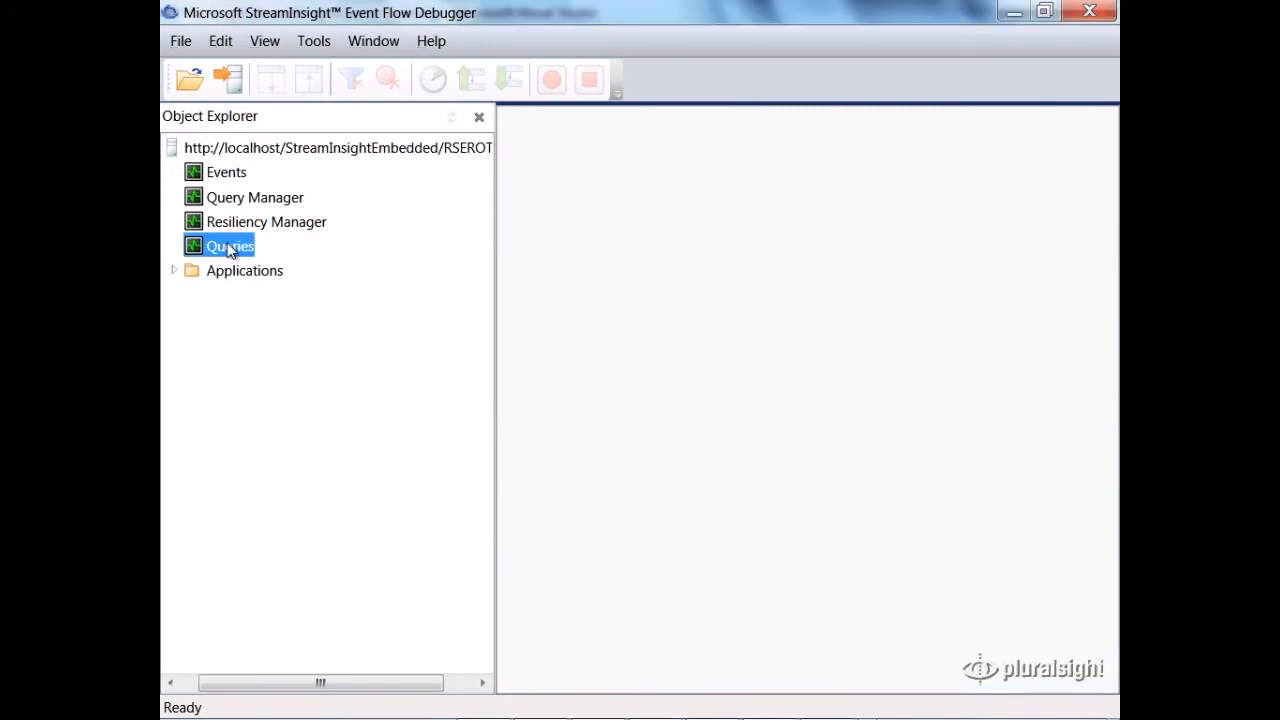
Step: Open fresh server-level Queries diagnostics and examine the incoming event count, outgoing latency and last produced CTI timestamp
{"action": "double_click", "coordinate": [230, 246]}
{"action": "left_click", "coordinate": [648, 399]}
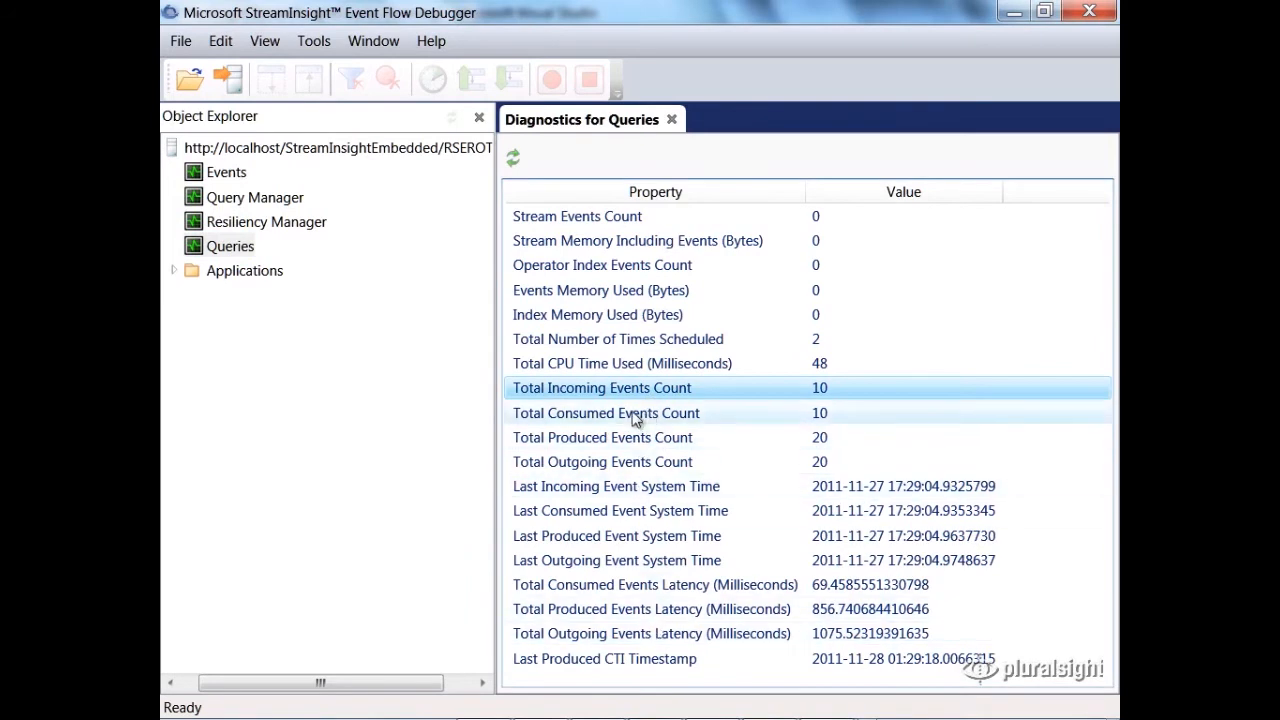
{"action": "left_click", "coordinate": [686, 658]}
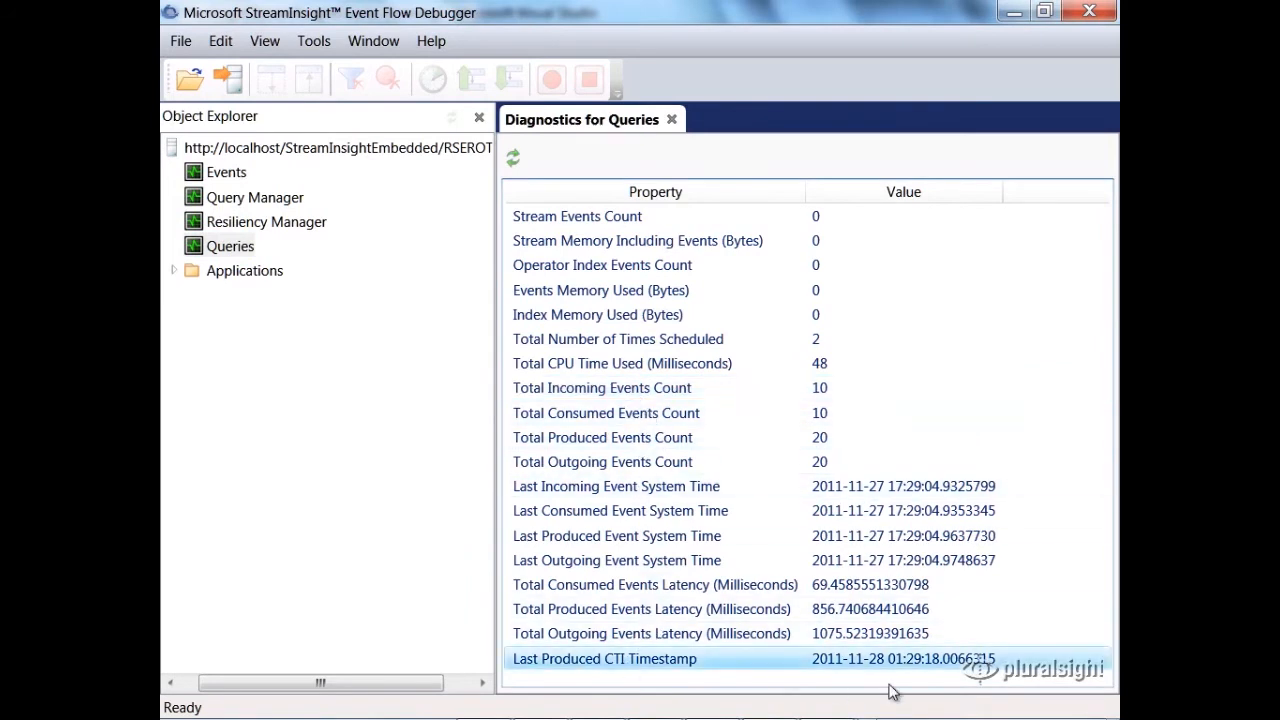
{"action": "left_click", "coordinate": [661, 636]}
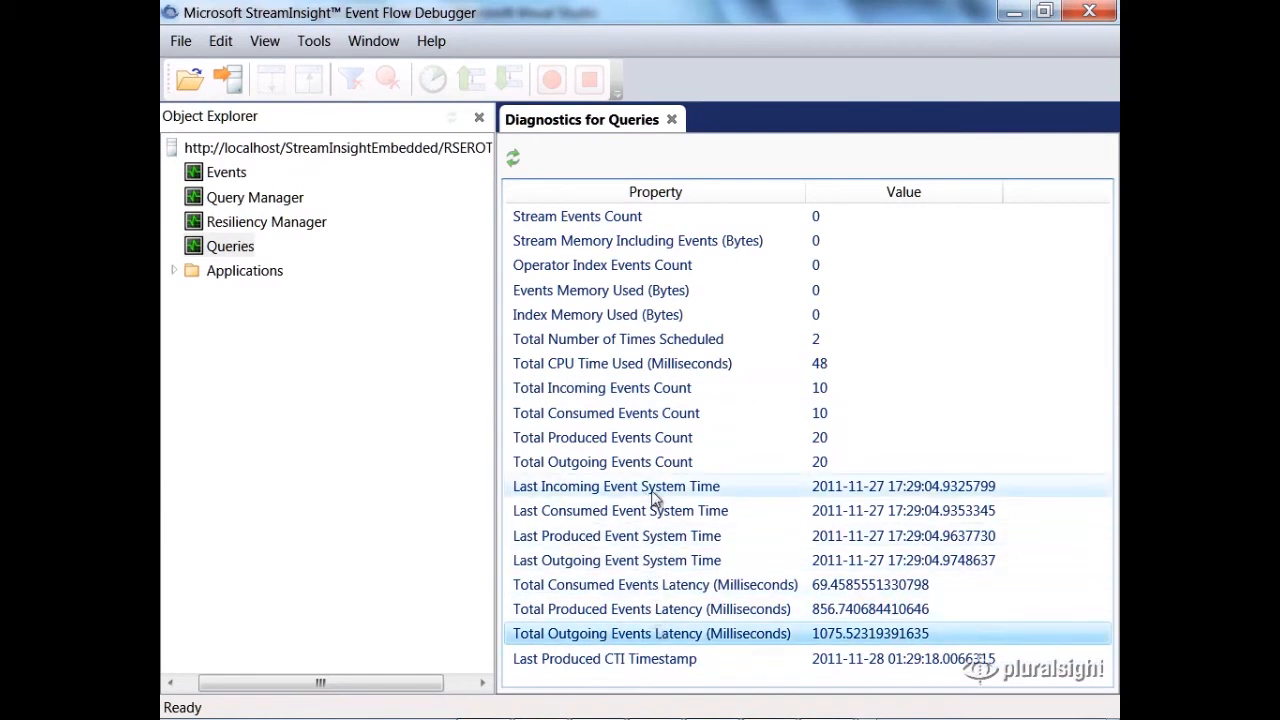
Step: Locate Sample query among the queries of PluralsightManagementApp and show its diagnostics
{"action": "left_click", "coordinate": [174, 268]}
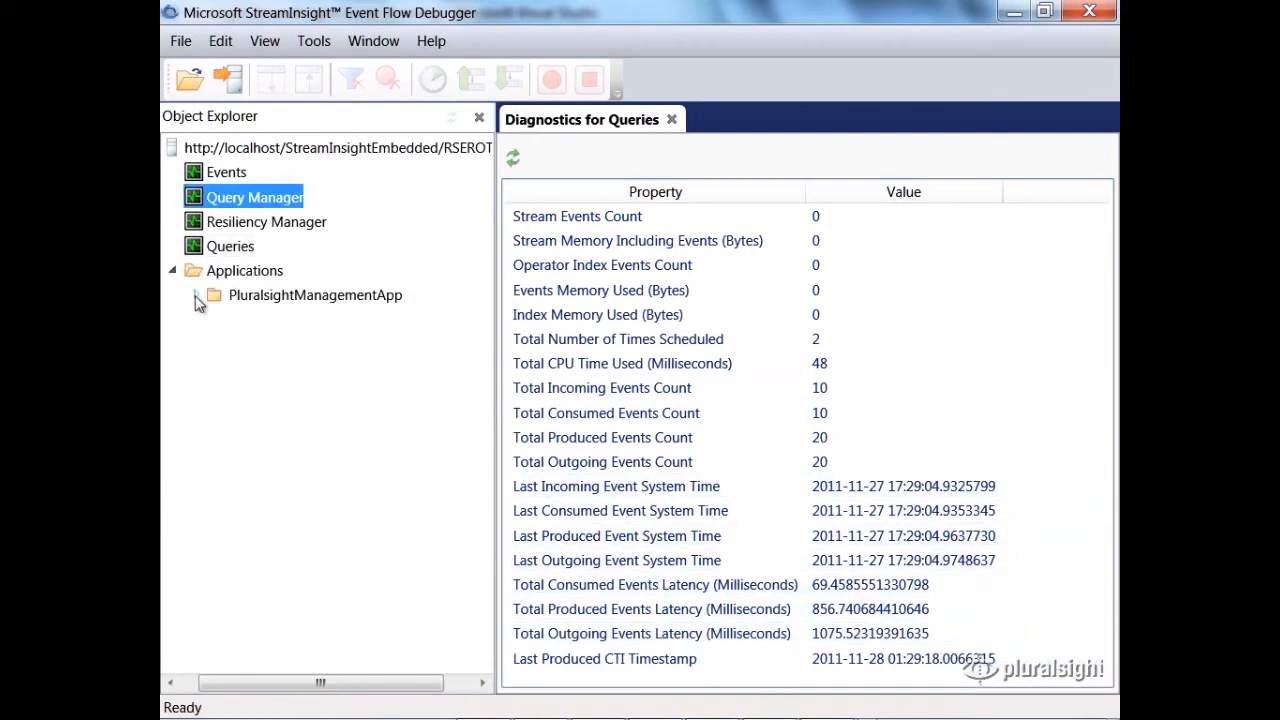
{"action": "left_click", "coordinate": [196, 297]}
{"action": "left_click", "coordinate": [218, 320]}
{"action": "left_click", "coordinate": [266, 322]}
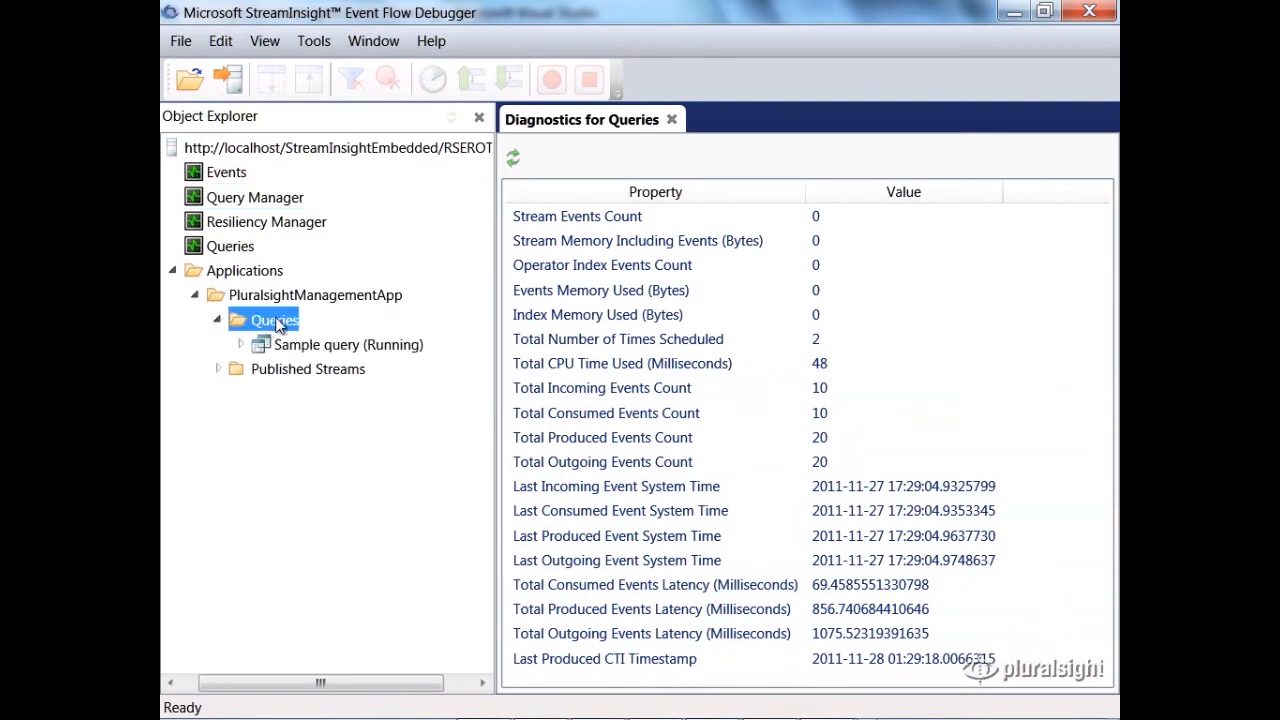
{"action": "right_click", "coordinate": [316, 342]}
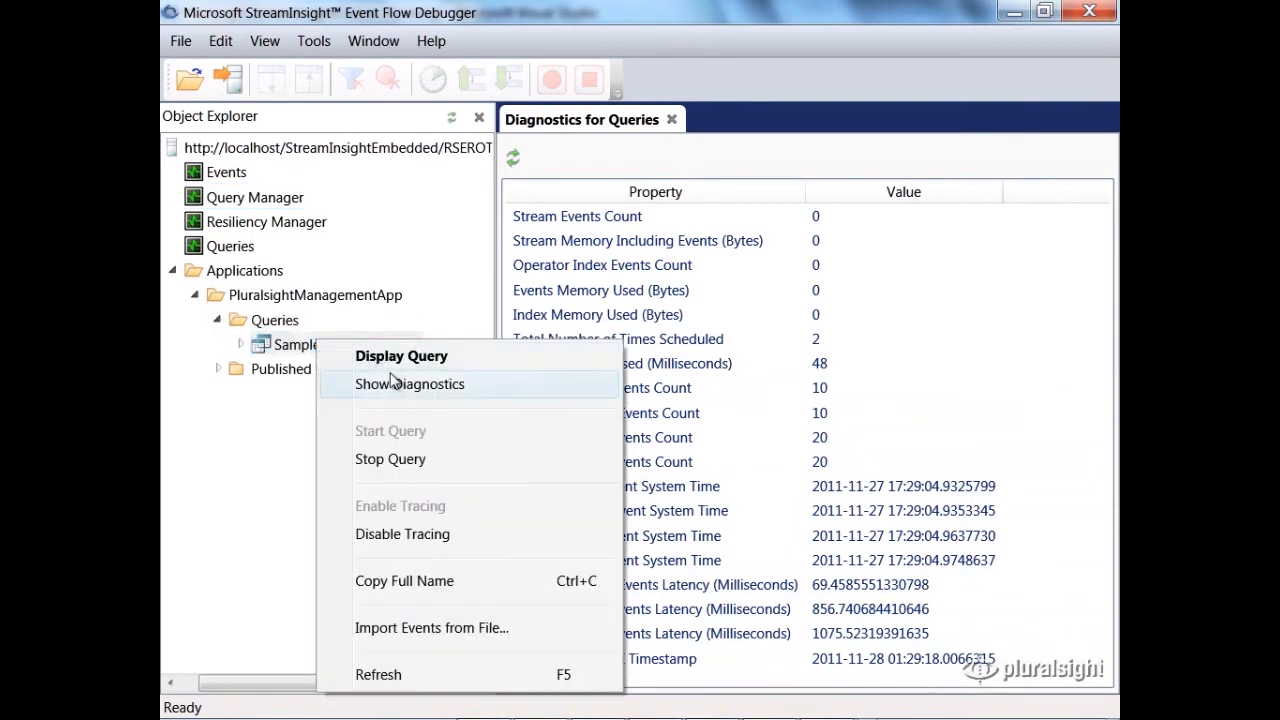
{"action": "left_click", "coordinate": [392, 383]}
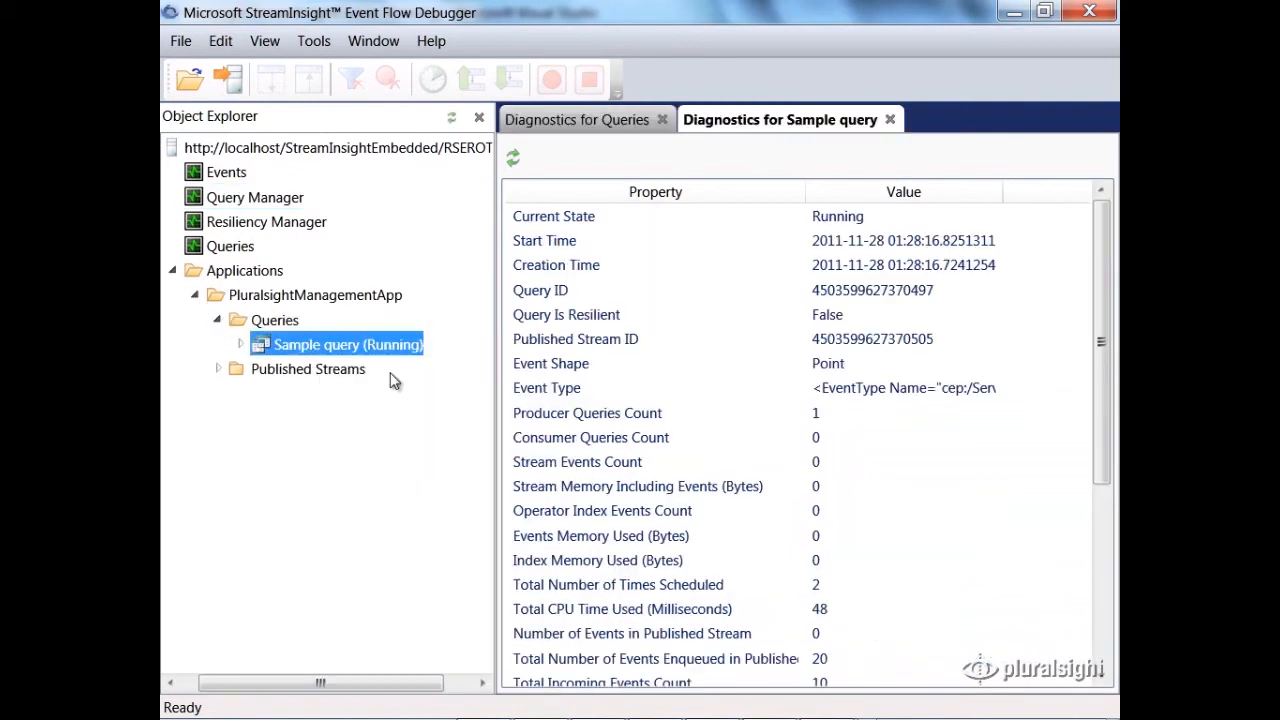
Step: Examine Sample query's diagnostics from its stream ID and start time through CPU time, event counts and latencies
{"action": "left_click", "coordinate": [709, 345]}
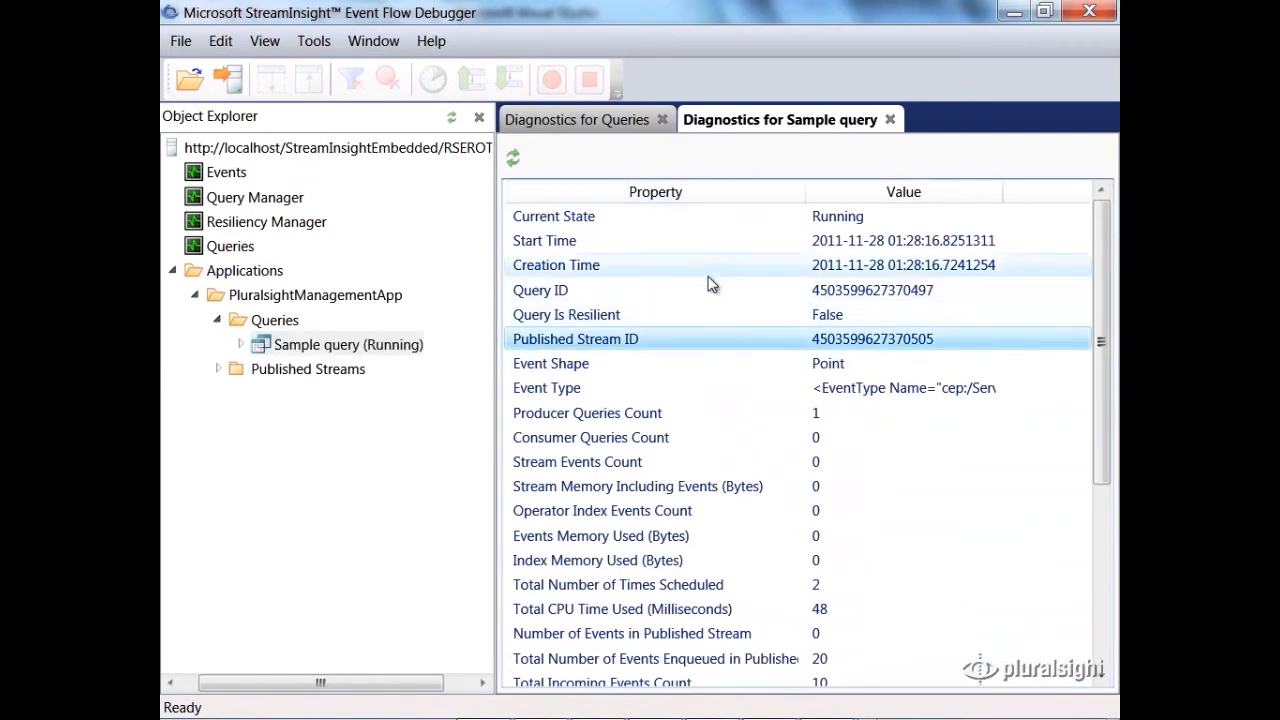
{"action": "left_click", "coordinate": [652, 215]}
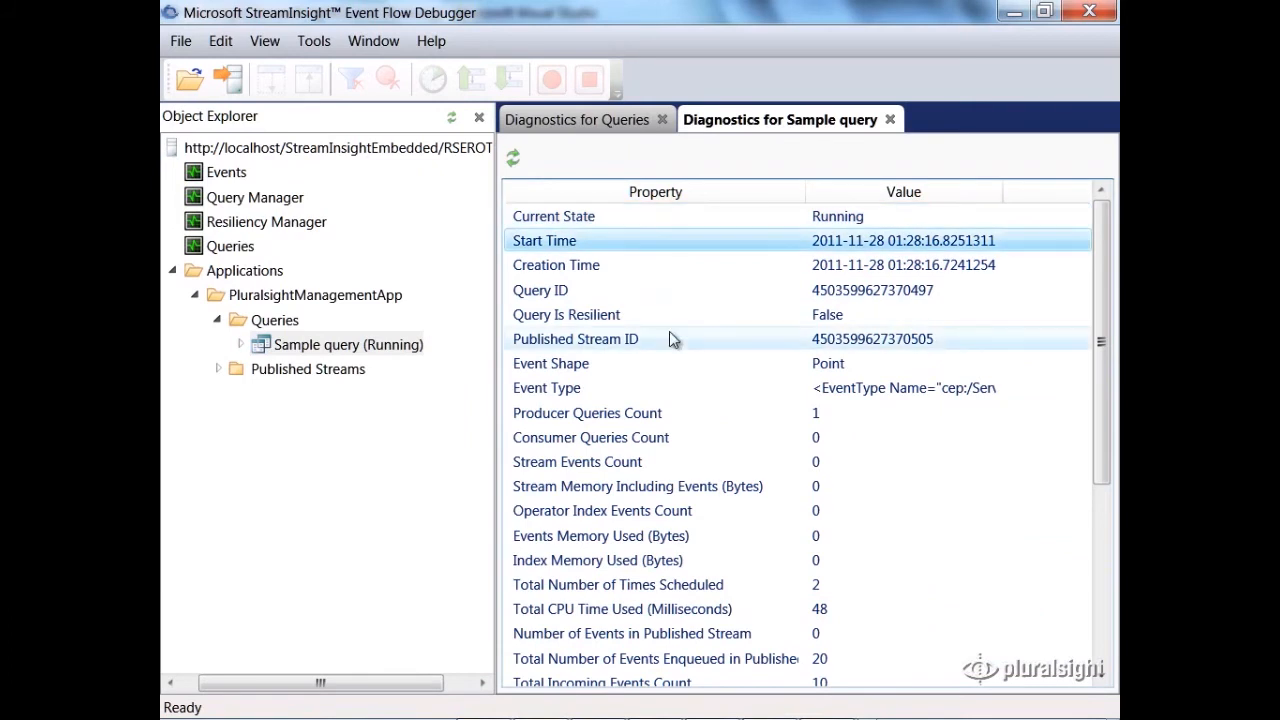
{"action": "scroll", "coordinate": [669, 331], "scroll_direction": "down", "scroll_amount": 2}
{"action": "left_click", "coordinate": [654, 462]}
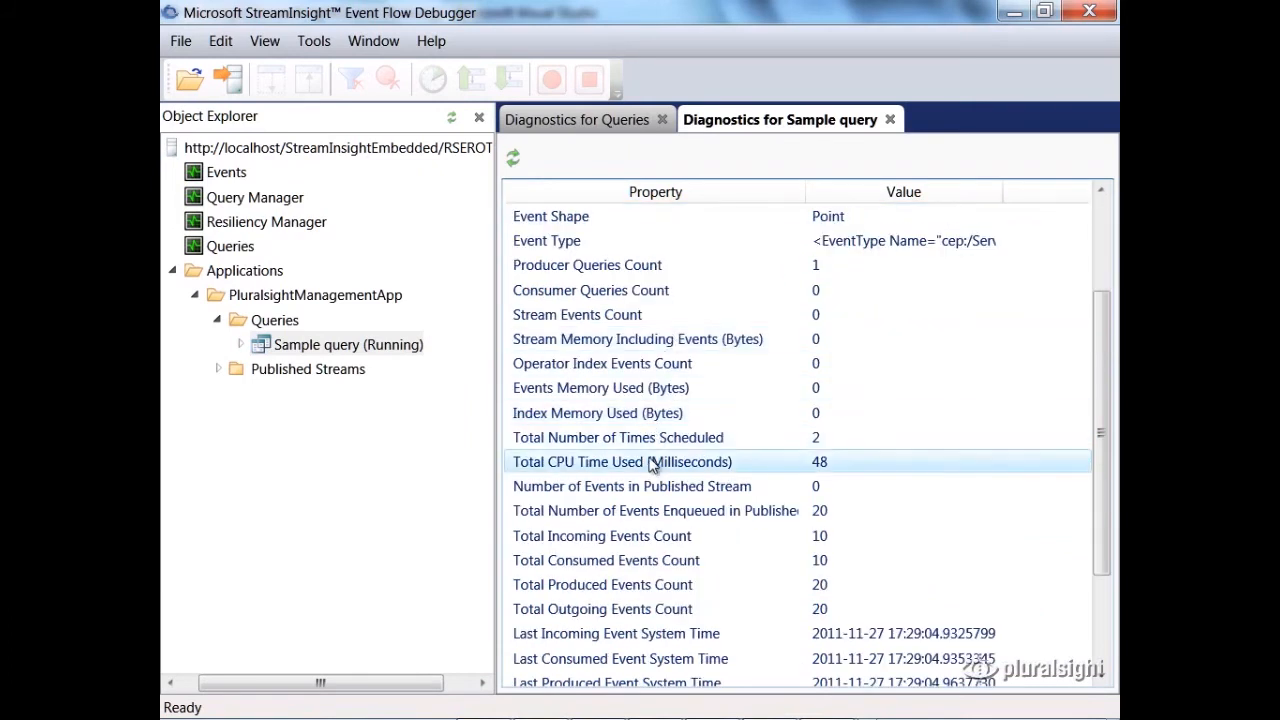
{"action": "scroll", "coordinate": [657, 450], "scroll_direction": "down", "scroll_amount": 2}
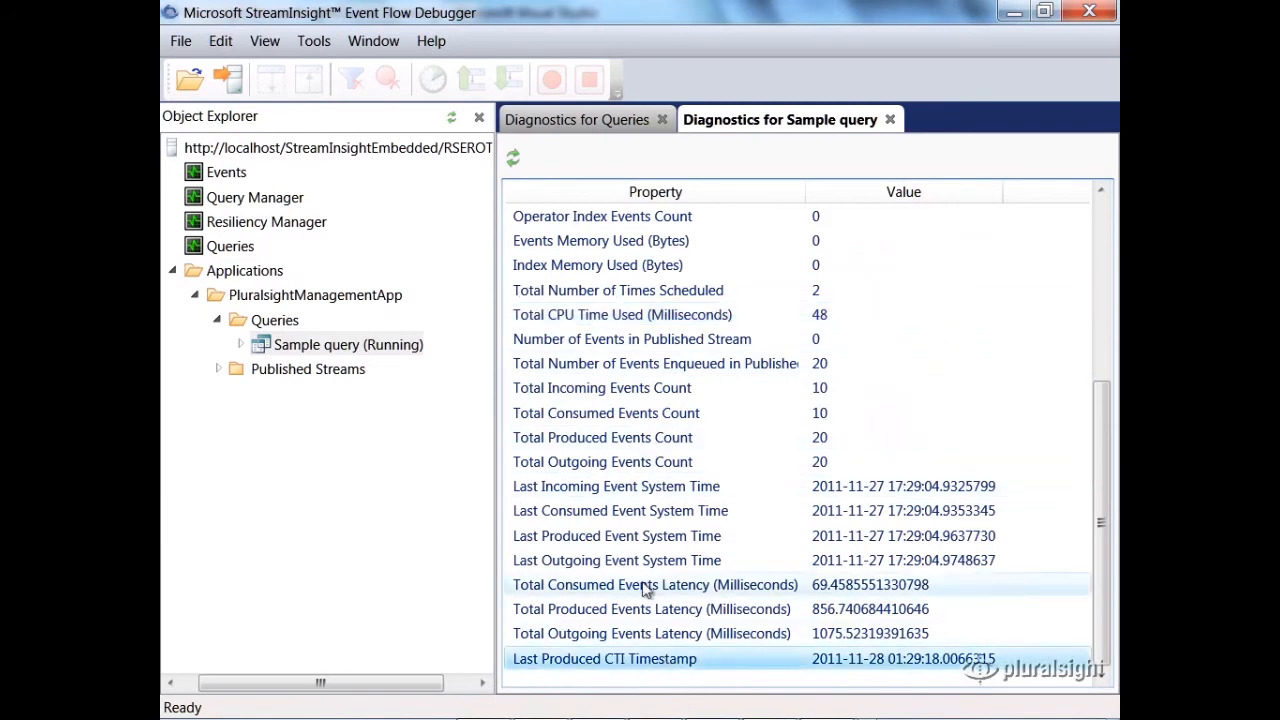
{"action": "scroll", "coordinate": [660, 540], "scroll_direction": "up", "scroll_amount": 4}
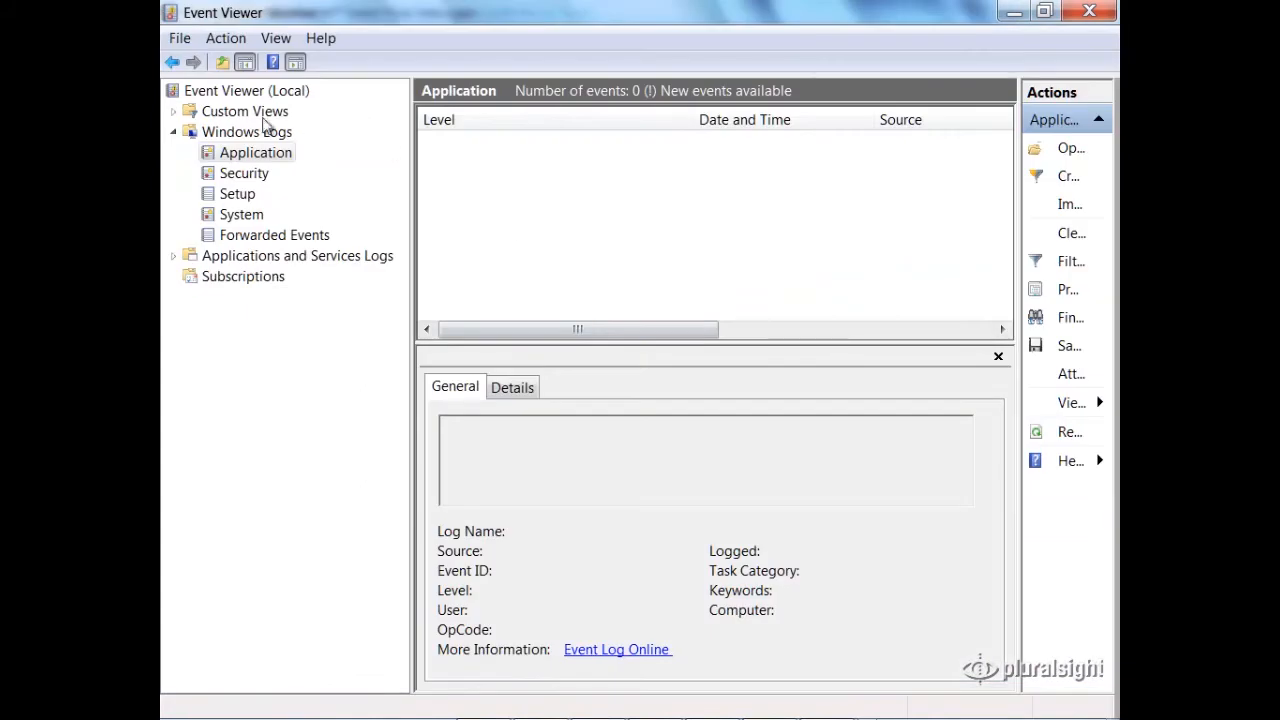
Step: In Event Viewer, load the Windows Application log, narrow the Level column, and read each Microsoft-ComplexEventProcessing event
{"action": "left_click", "coordinate": [239, 157]}
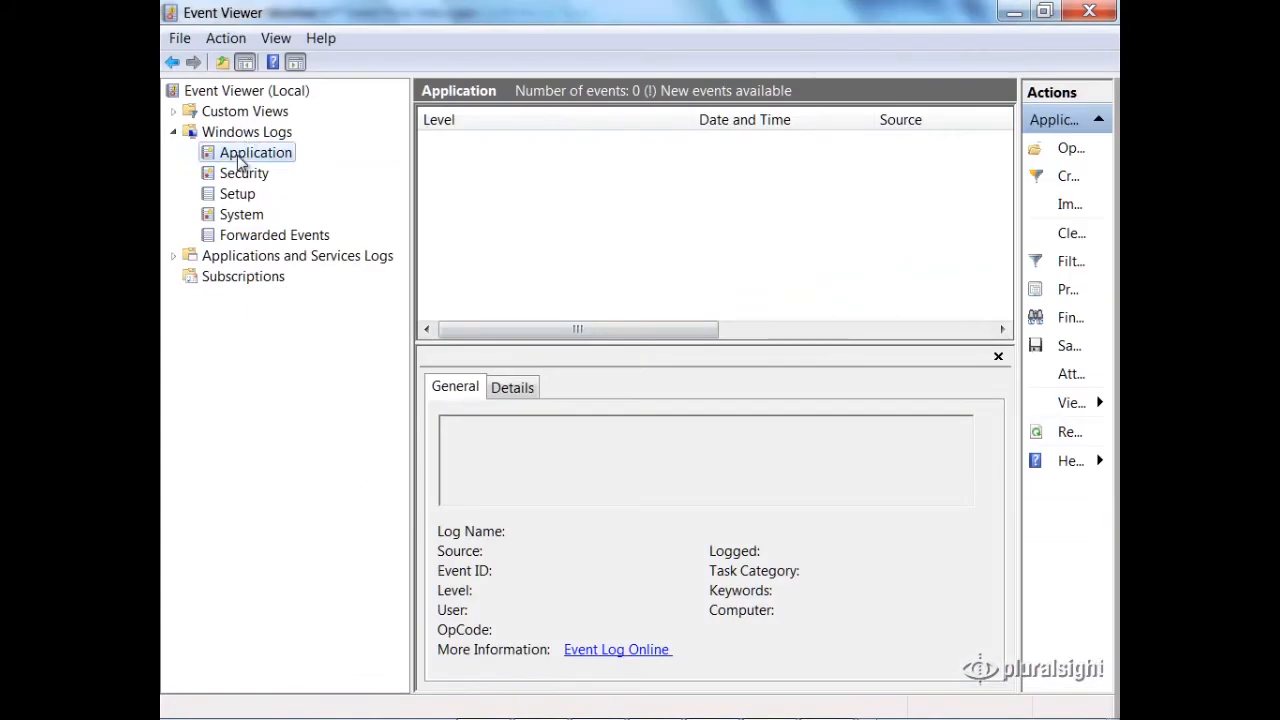
{"action": "left_click_drag", "start_coordinate": [693, 119], "coordinate": [547, 120]}
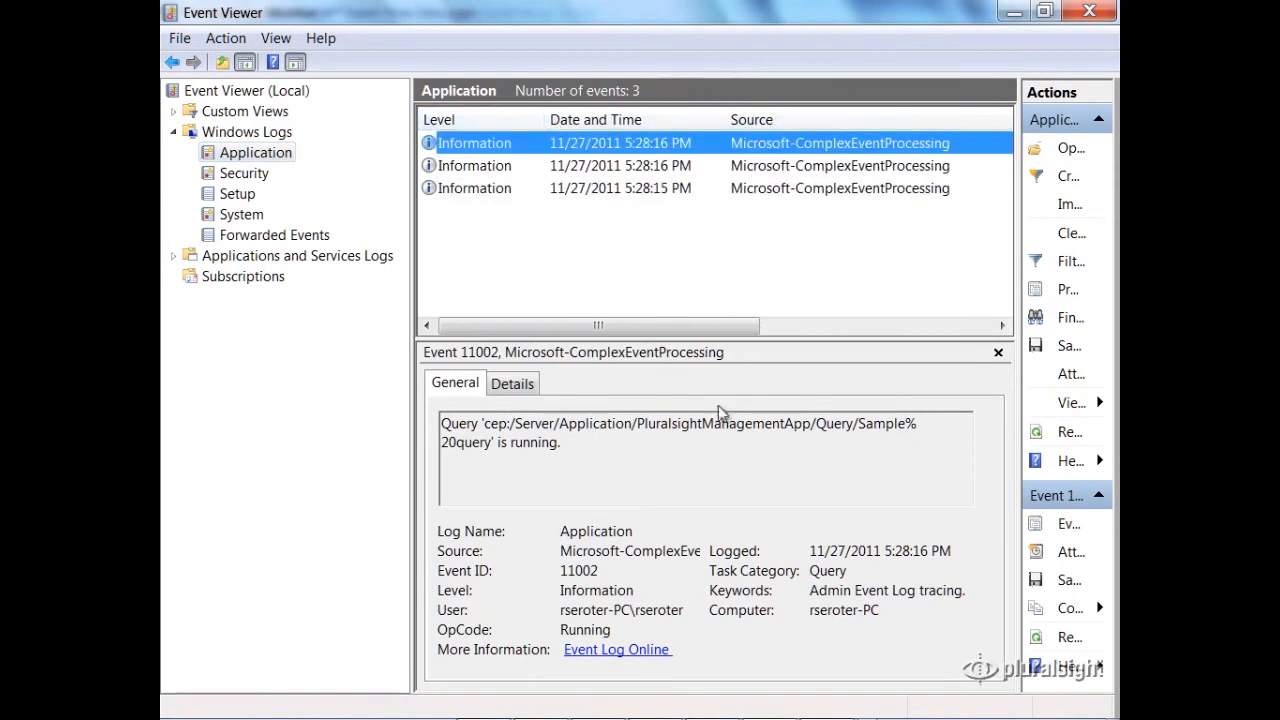
{"action": "left_click", "coordinate": [662, 189]}
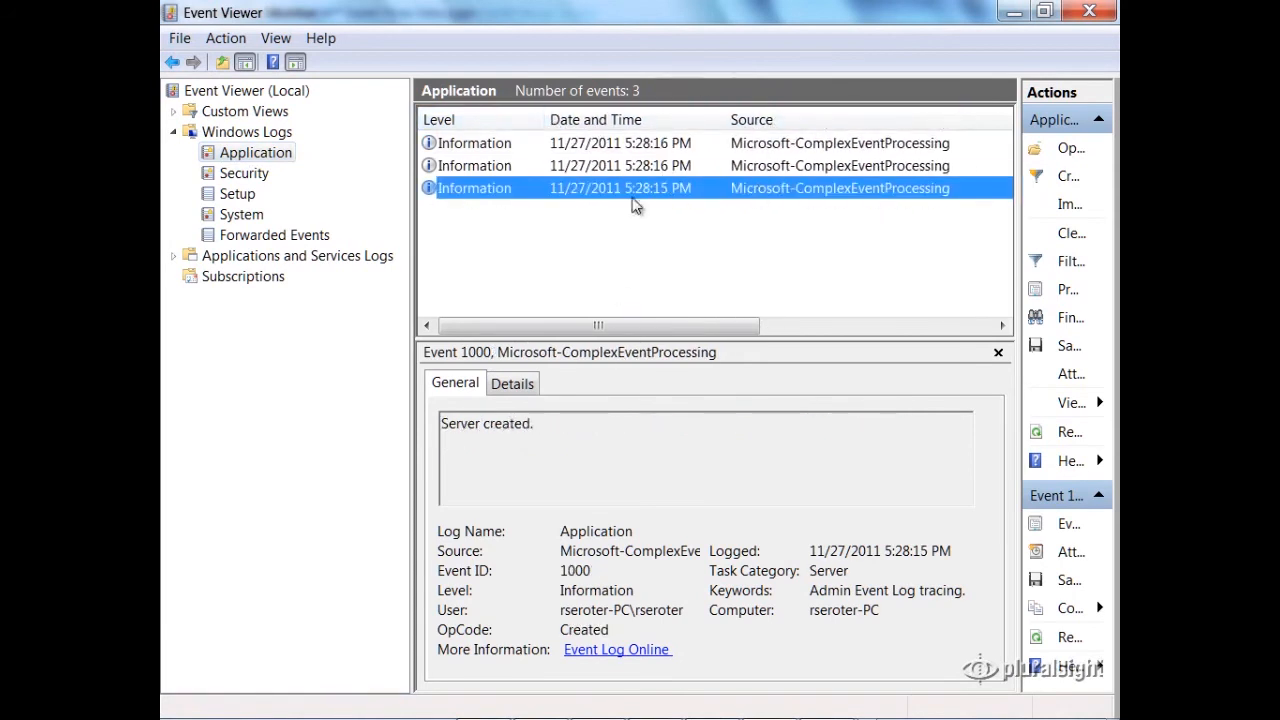
{"action": "left_click", "coordinate": [648, 172]}
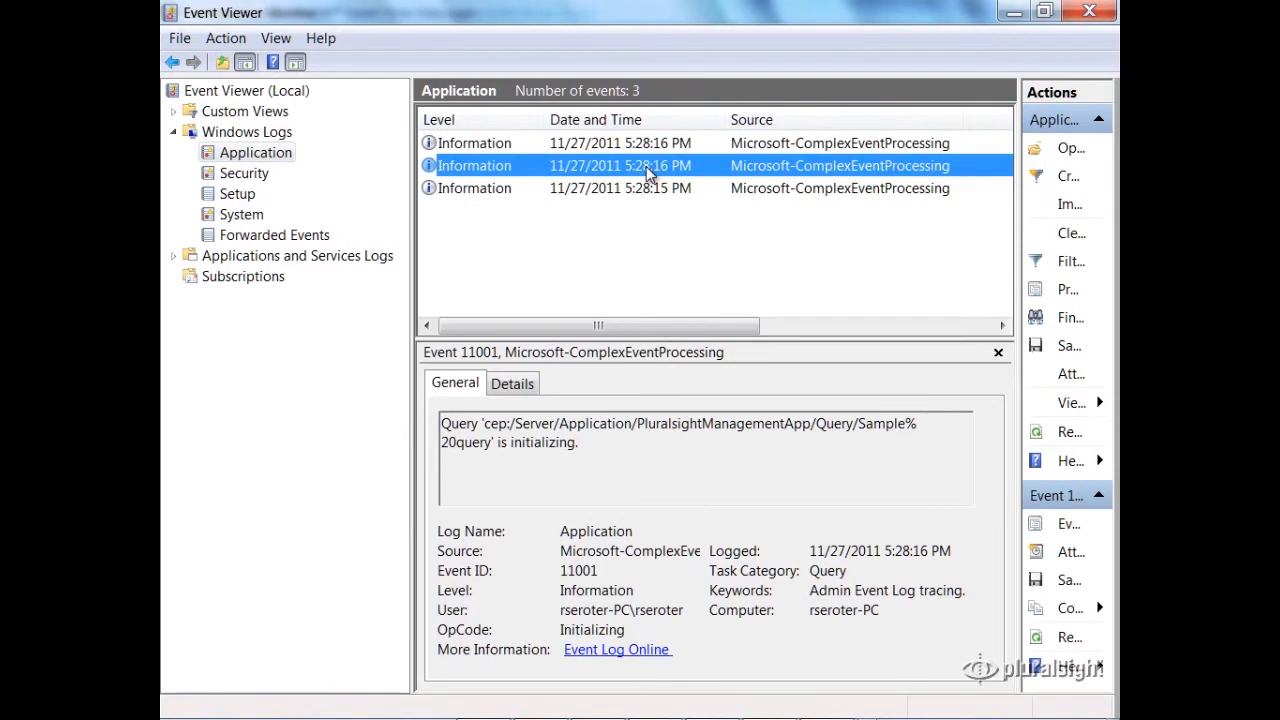
{"action": "left_click", "coordinate": [647, 149]}
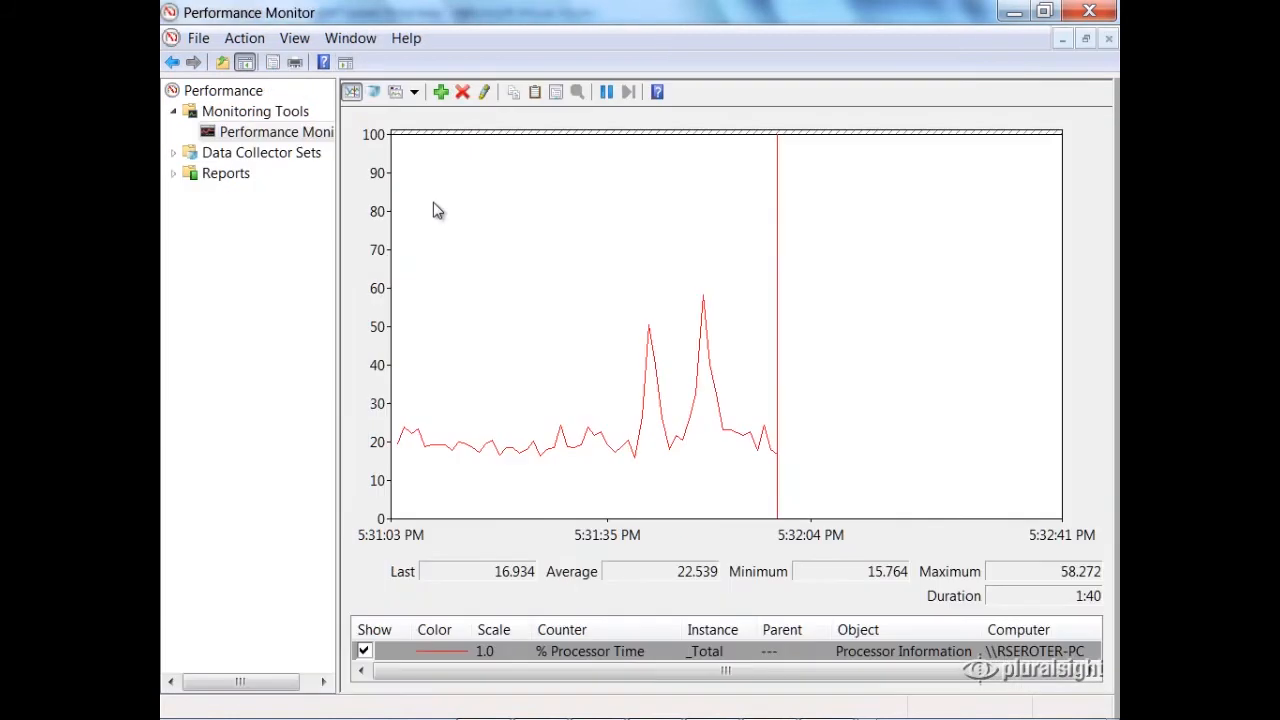
Step: In Performance Monitor, add the StreamInsight Server counters for the managingmo..host instance to the graph
{"action": "left_click", "coordinate": [441, 92]}
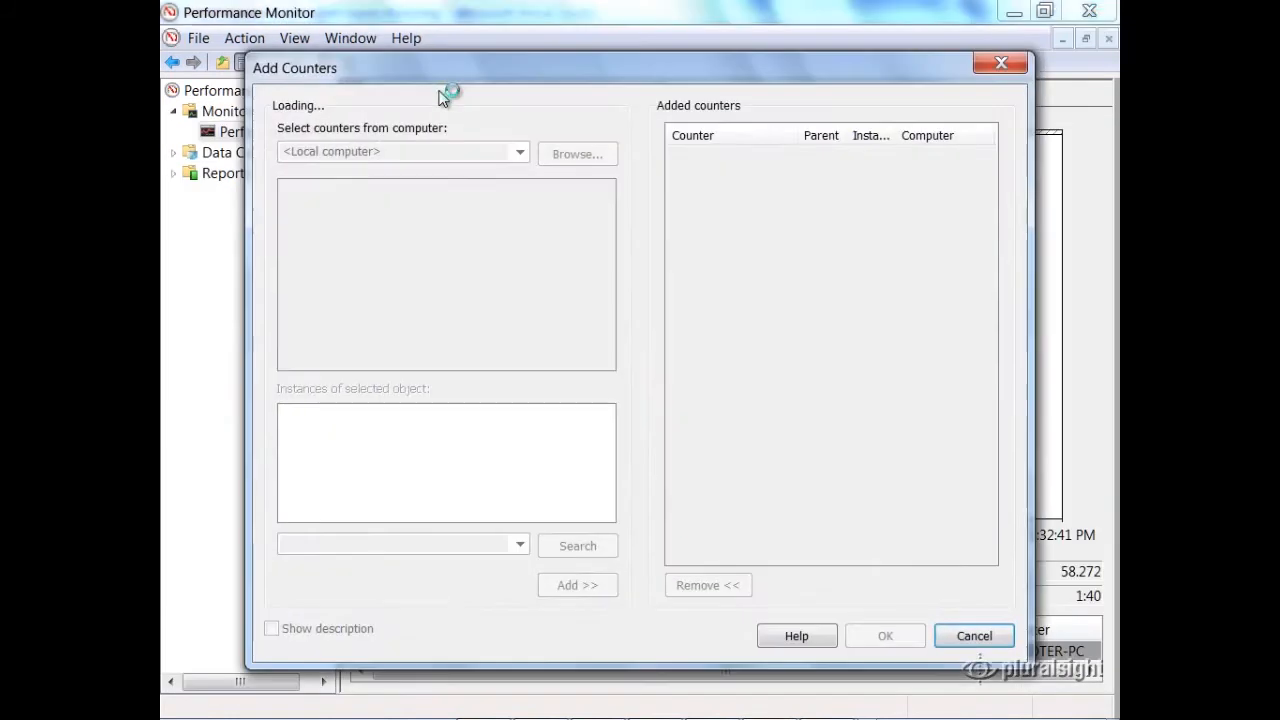
{"action": "scroll", "coordinate": [606, 285], "scroll_direction": "down", "scroll_amount": 10}
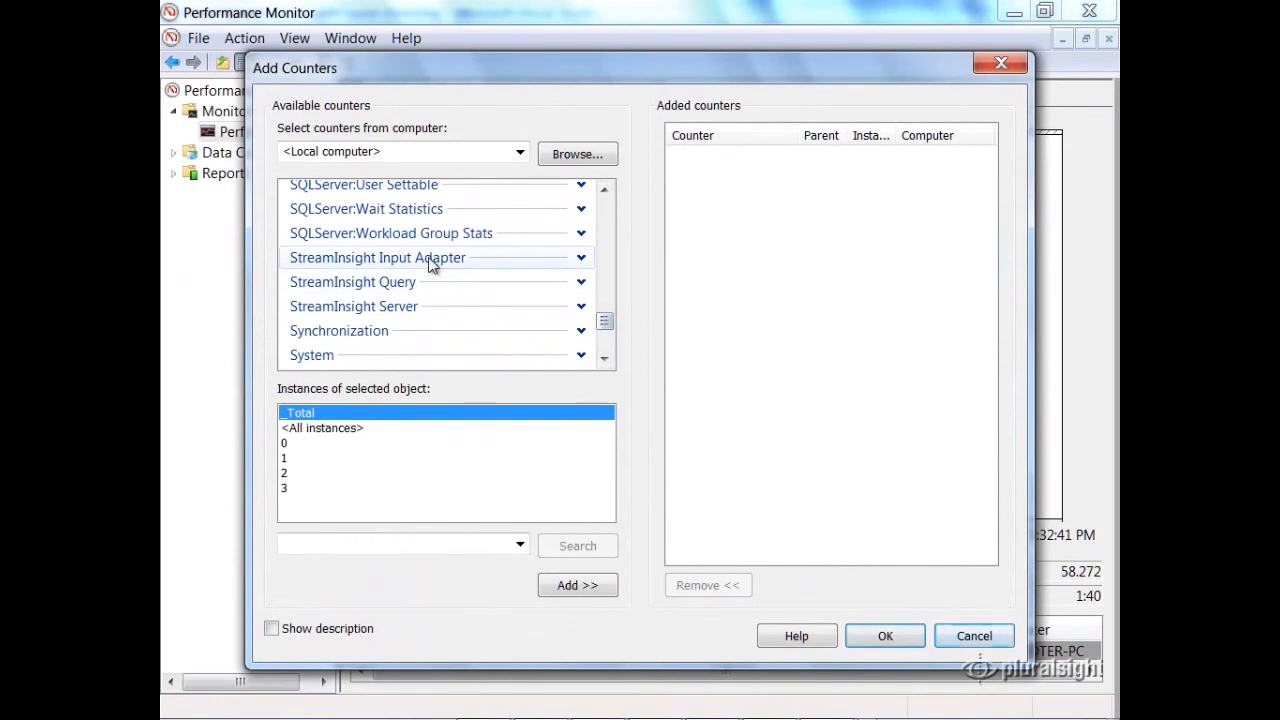
{"action": "left_click", "coordinate": [430, 262]}
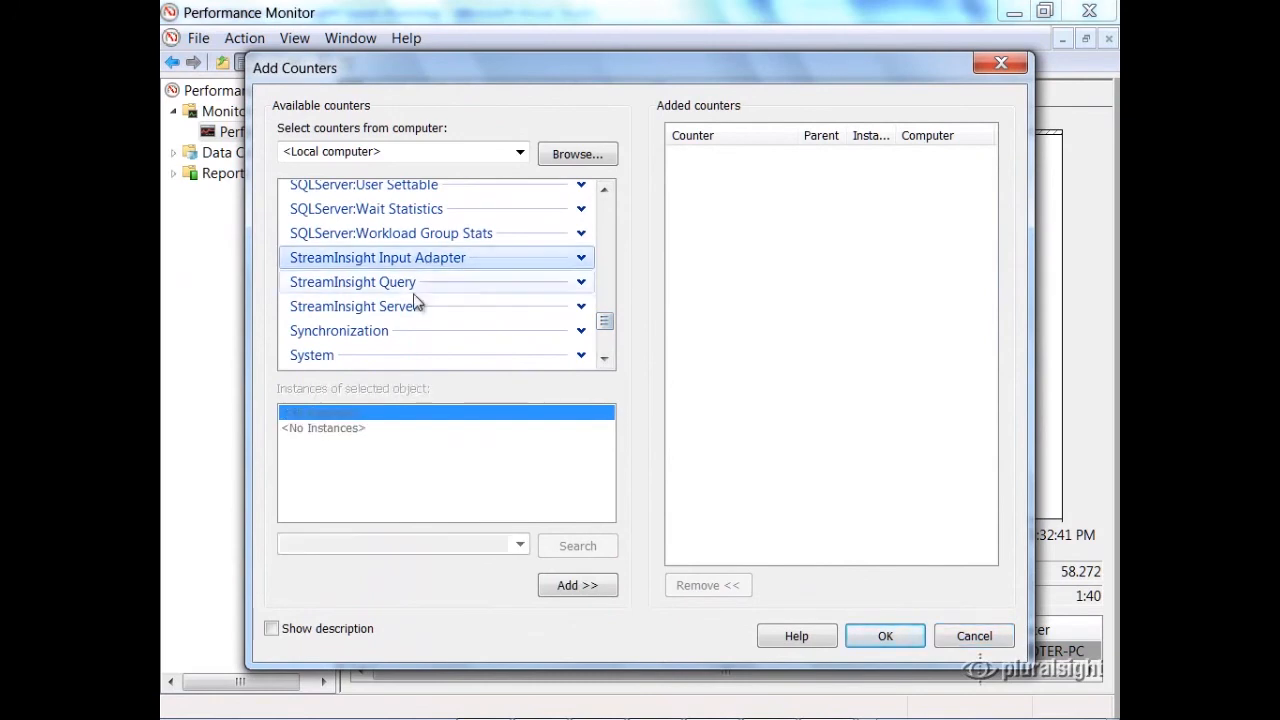
{"action": "left_click", "coordinate": [398, 285]}
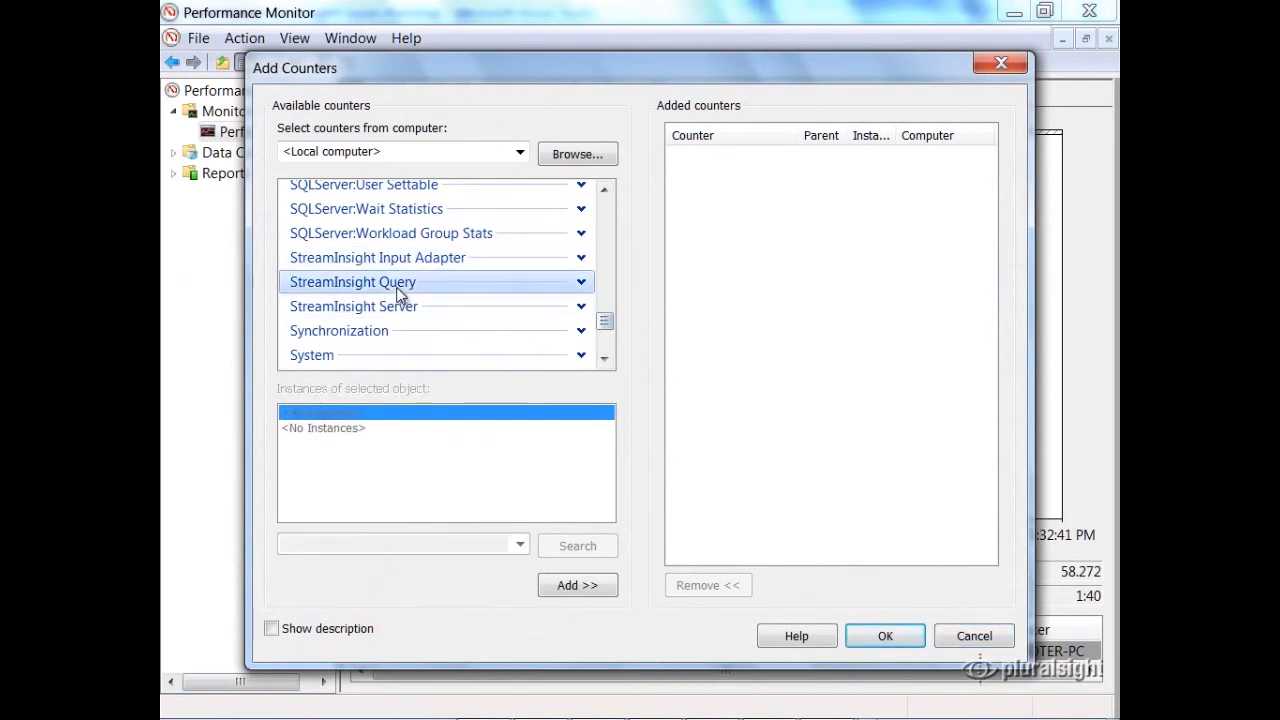
{"action": "left_click", "coordinate": [384, 310]}
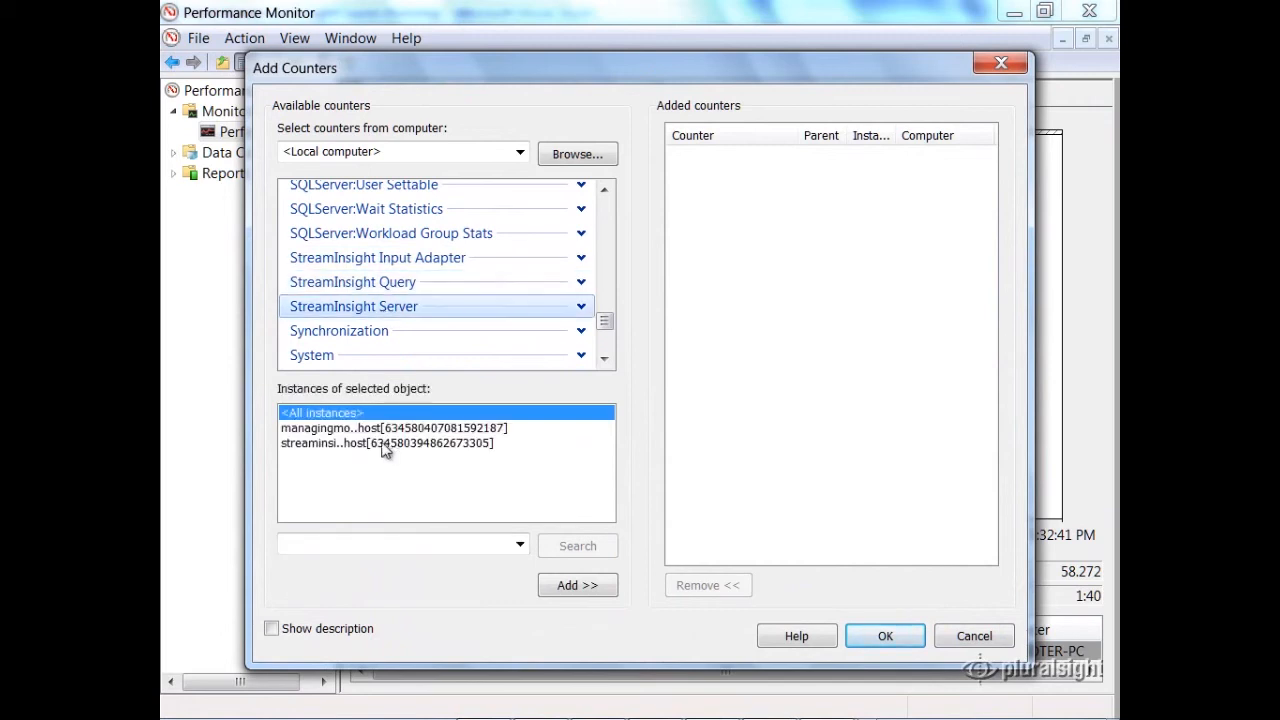
{"action": "left_click", "coordinate": [347, 428]}
{"action": "left_click", "coordinate": [566, 587]}
{"action": "left_click", "coordinate": [884, 634]}
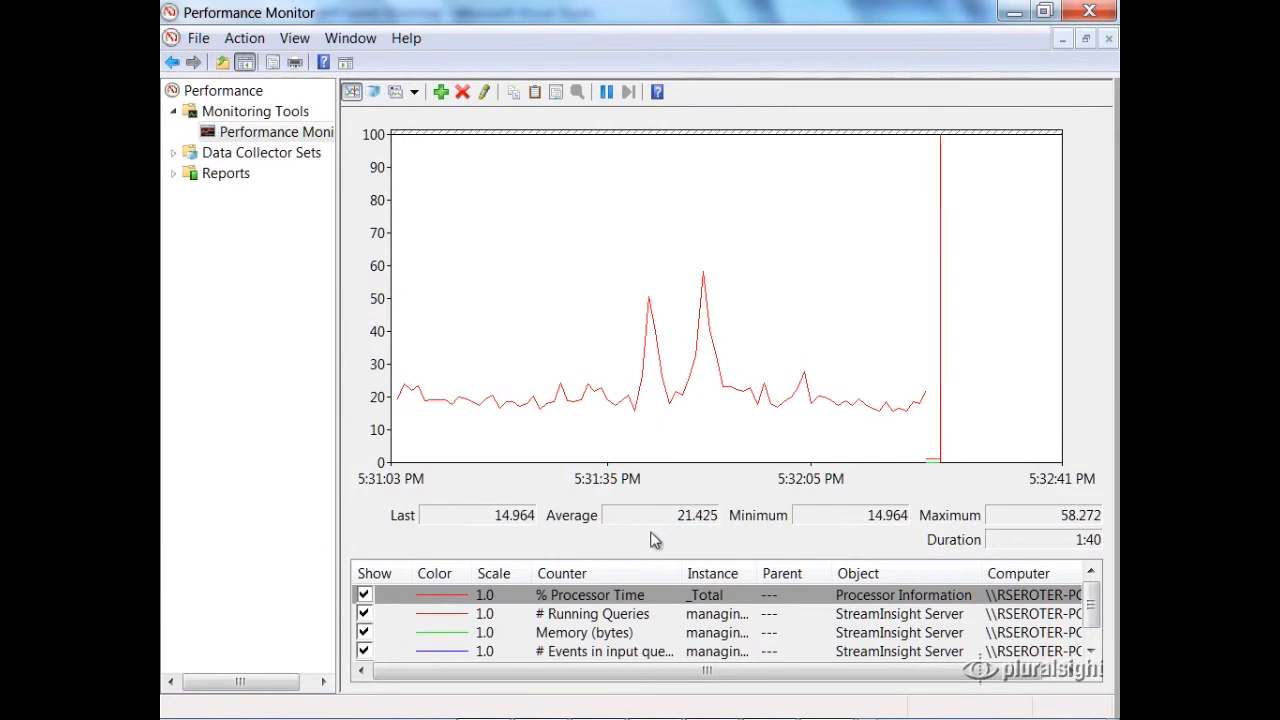
Step: Examine the graphed StreamInsight Server counters for running queries, memory, and events in the input and output queues
{"action": "left_click", "coordinate": [612, 651]}
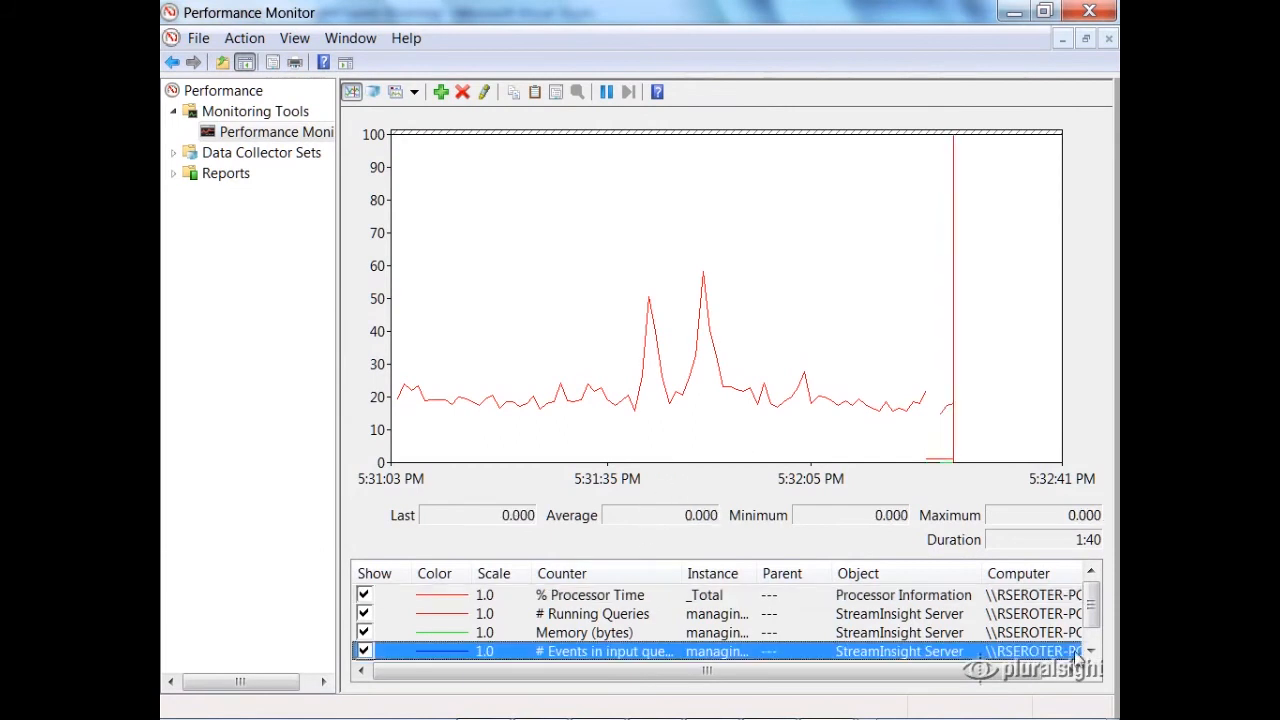
{"action": "left_click", "coordinate": [1090, 651]}
{"action": "left_click", "coordinate": [630, 651]}
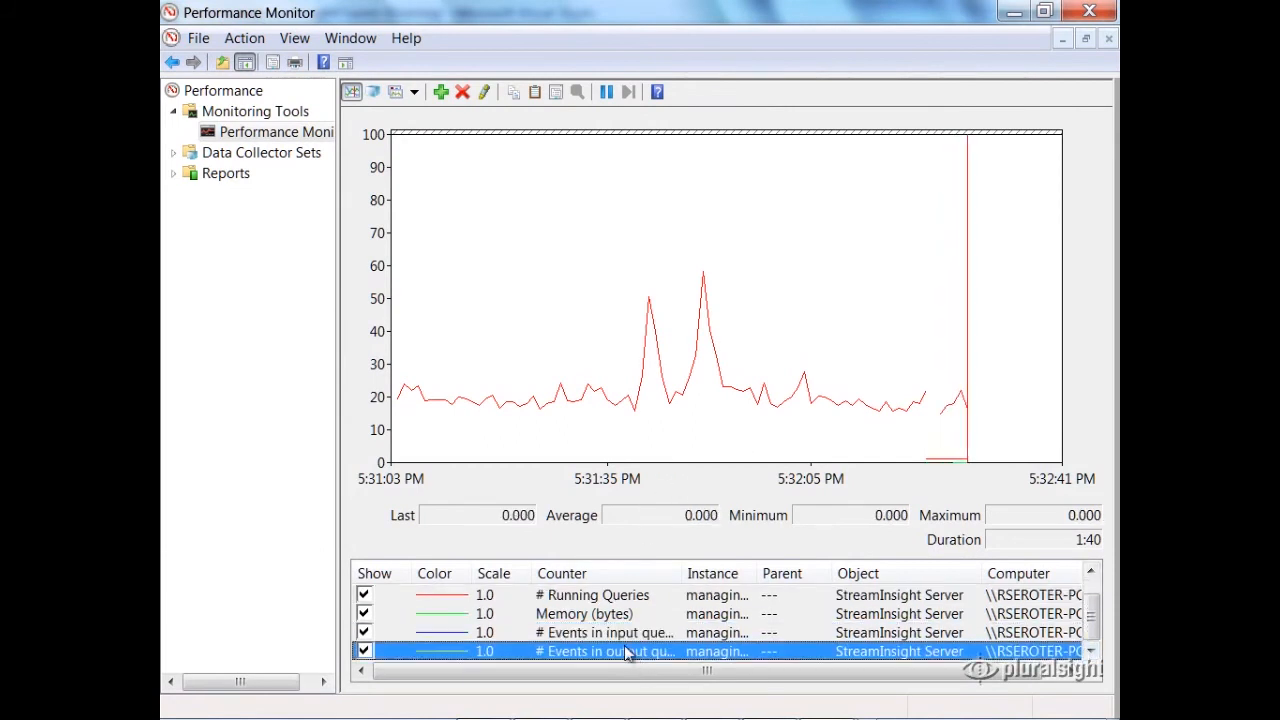
{"action": "left_click", "coordinate": [614, 613]}
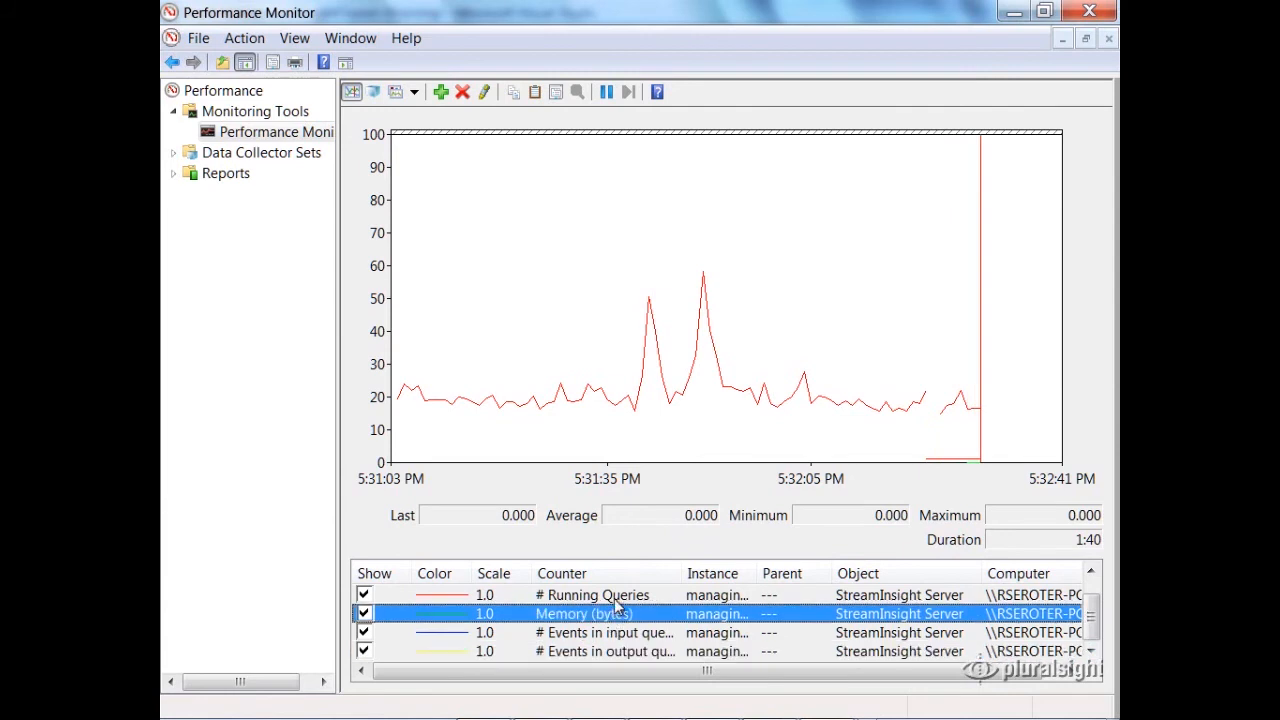
{"action": "left_click", "coordinate": [617, 597]}
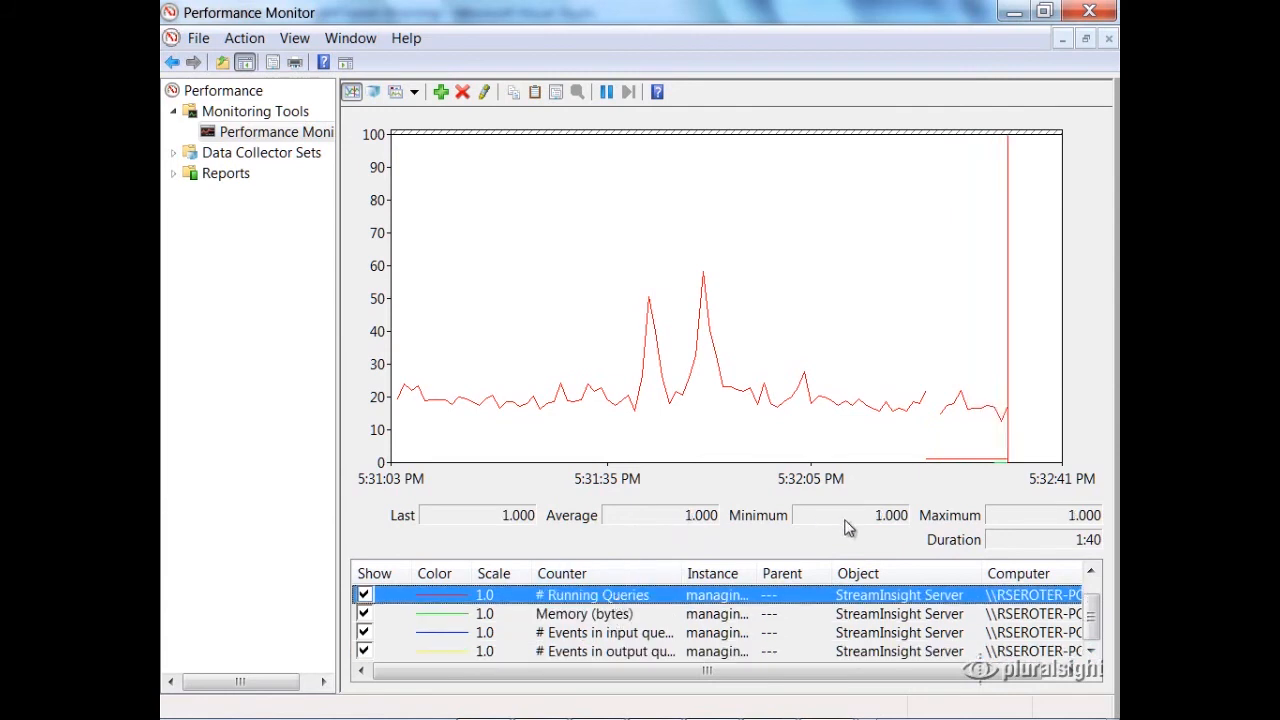
{"action": "left_click", "coordinate": [614, 613]}
{"action": "left_click", "coordinate": [613, 633]}
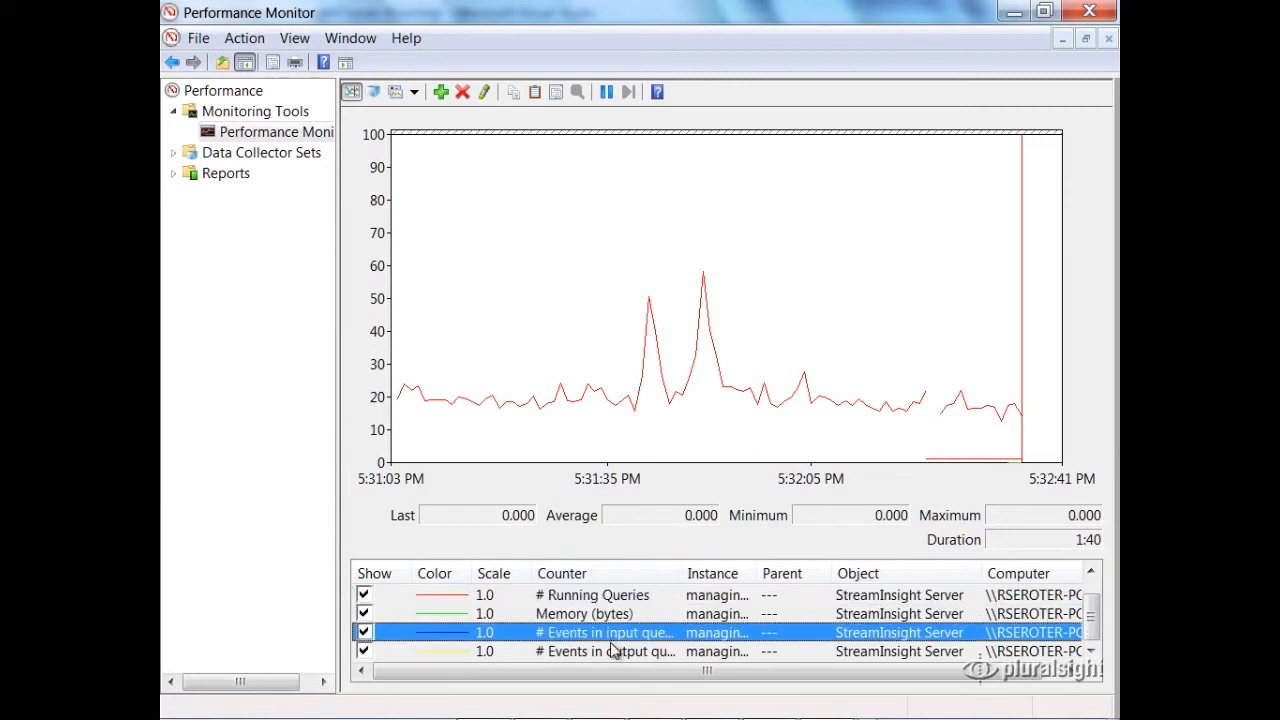
Step: Select the StreamInsight Server counter for events in the output queue to view its values
{"action": "left_click", "coordinate": [607, 650]}
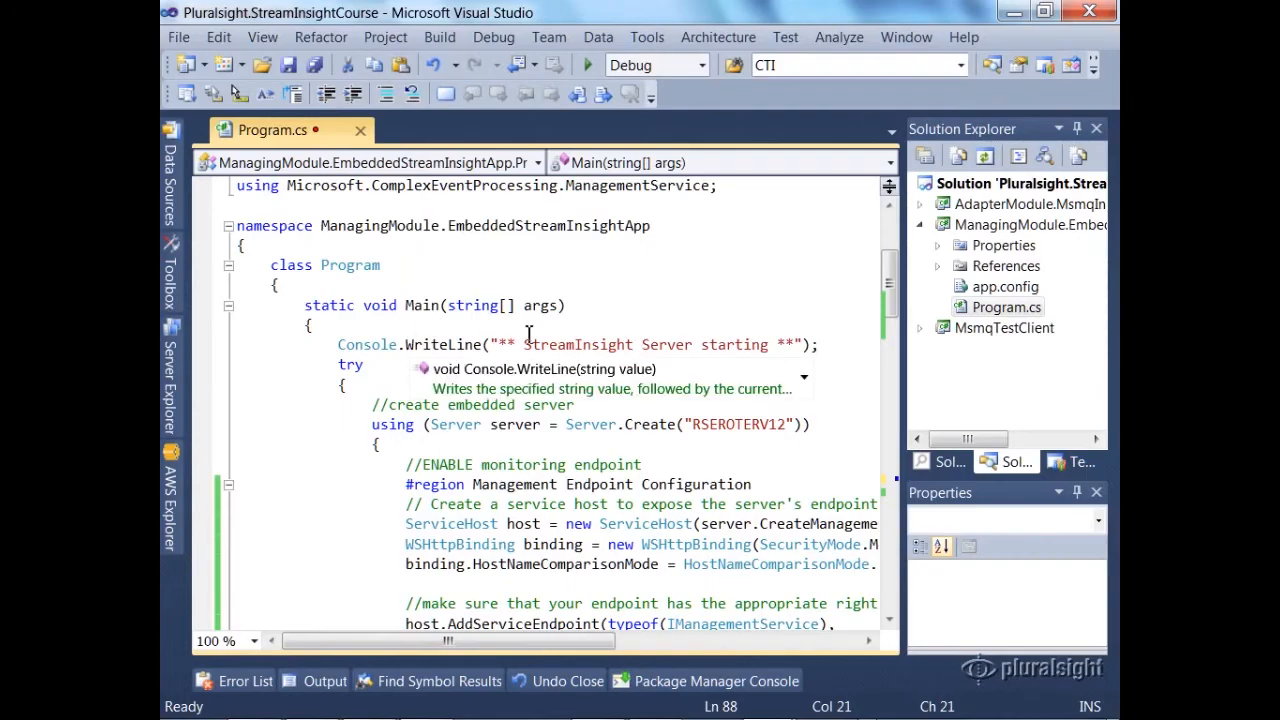
Step: In Visual Studio, paste the foreach loop enabling PerformanceCounters diagnostics for every pluralsightApp query after the "Query started" line in Program.cs
{"action": "scroll", "coordinate": [551, 343], "scroll_direction": "down", "scroll_amount": 15}
{"action": "scroll", "coordinate": [553, 343], "scroll_direction": "down", "scroll_amount": 1}
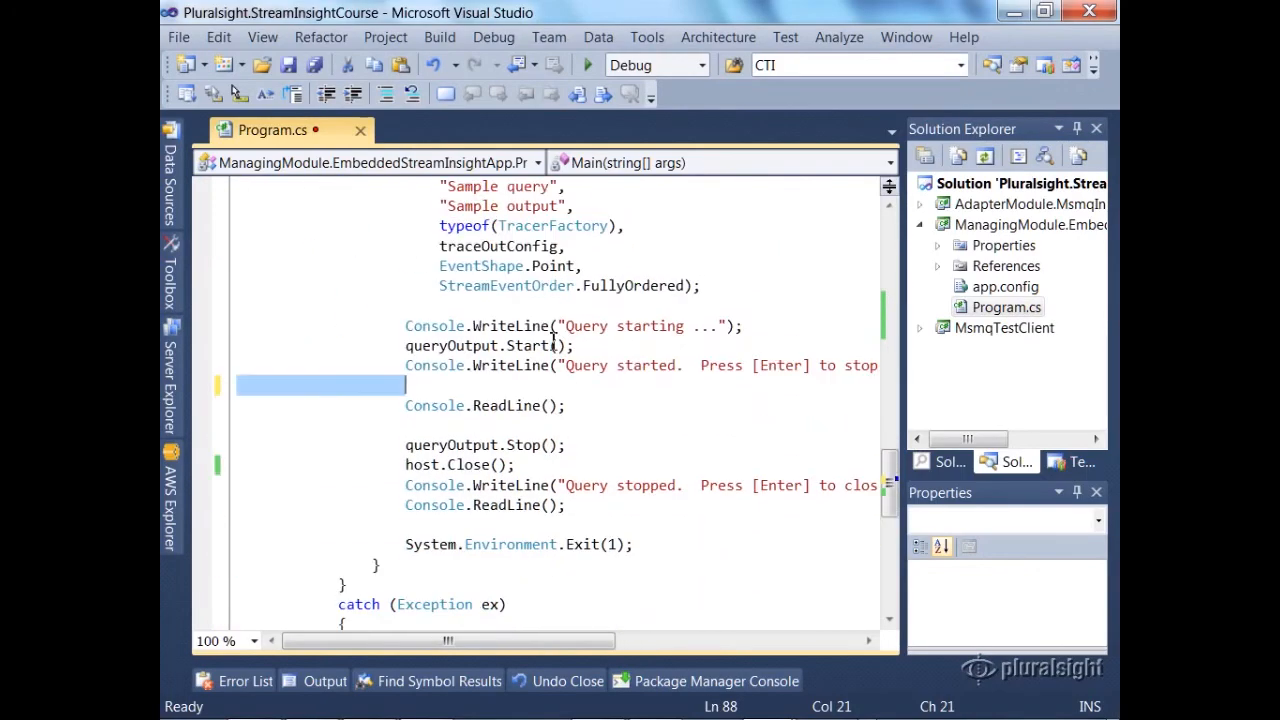
{"action": "left_click", "coordinate": [537, 226]}
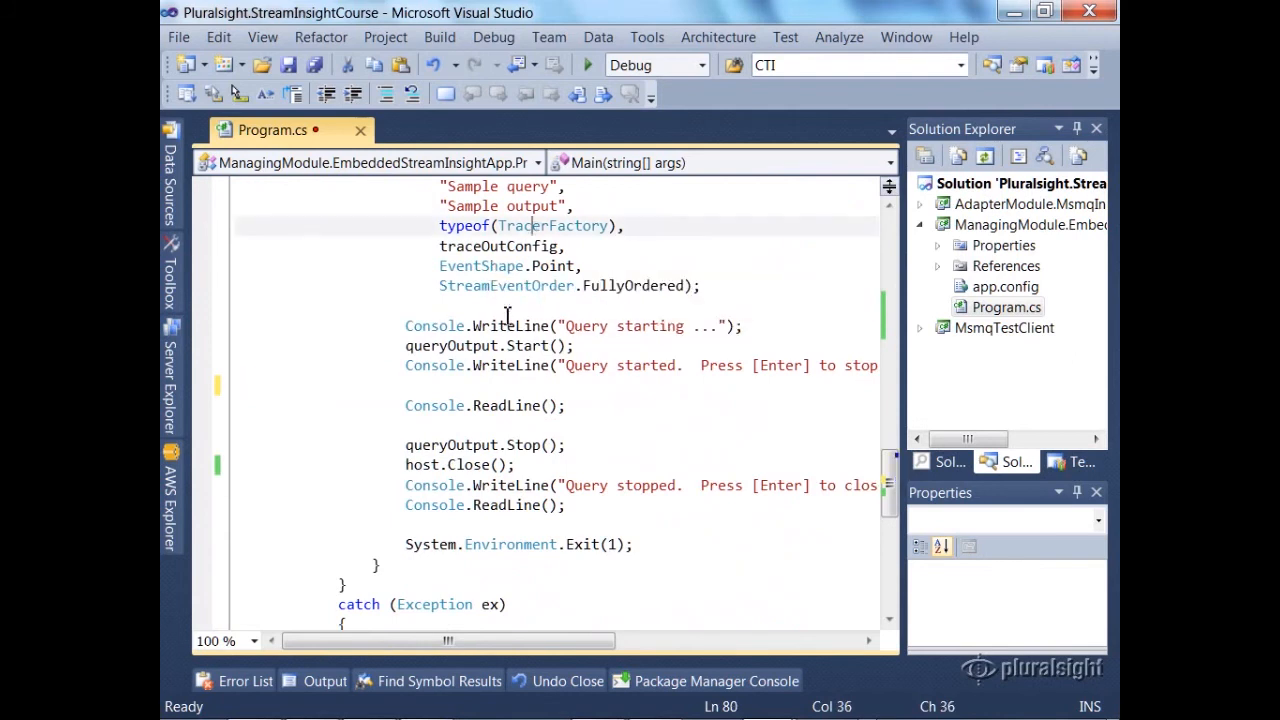
{"action": "left_click", "coordinate": [481, 382]}
{"action": "key", "text": "Return"}
{"action": "key", "text": "Return"}
{"action": "key", "text": "Up"}
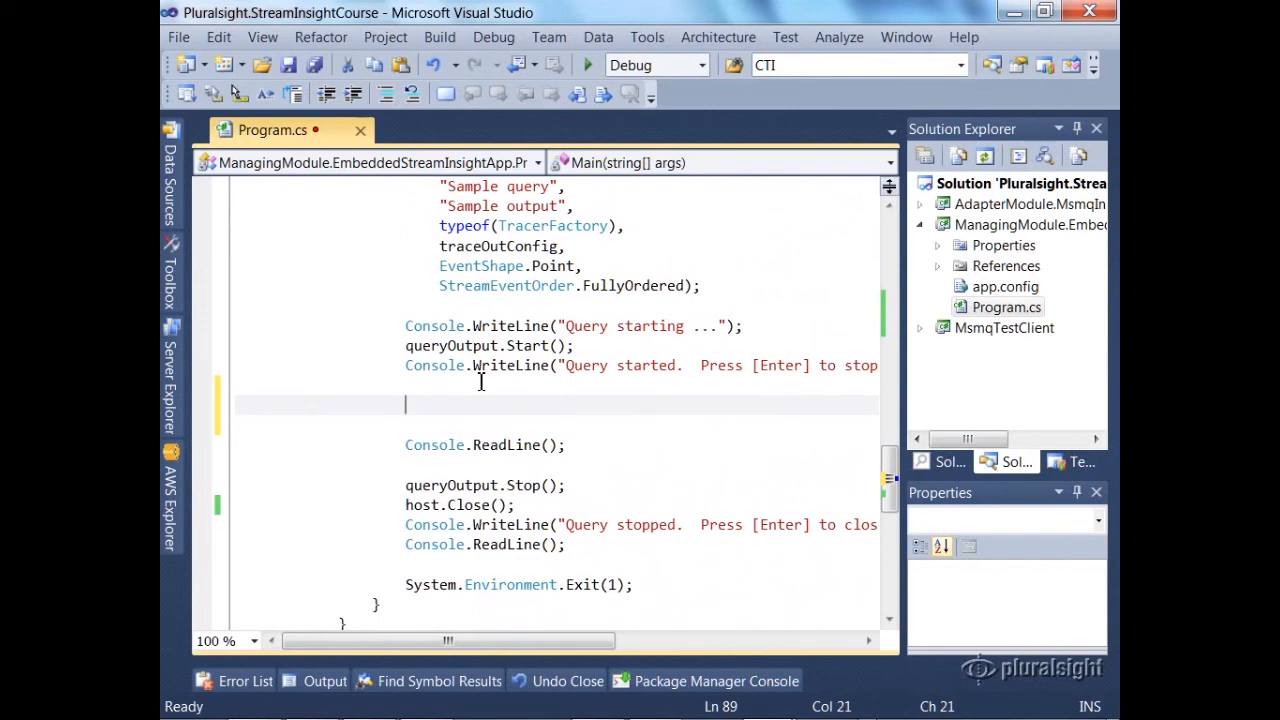
{"action": "key", "text": "ctrl+v"}
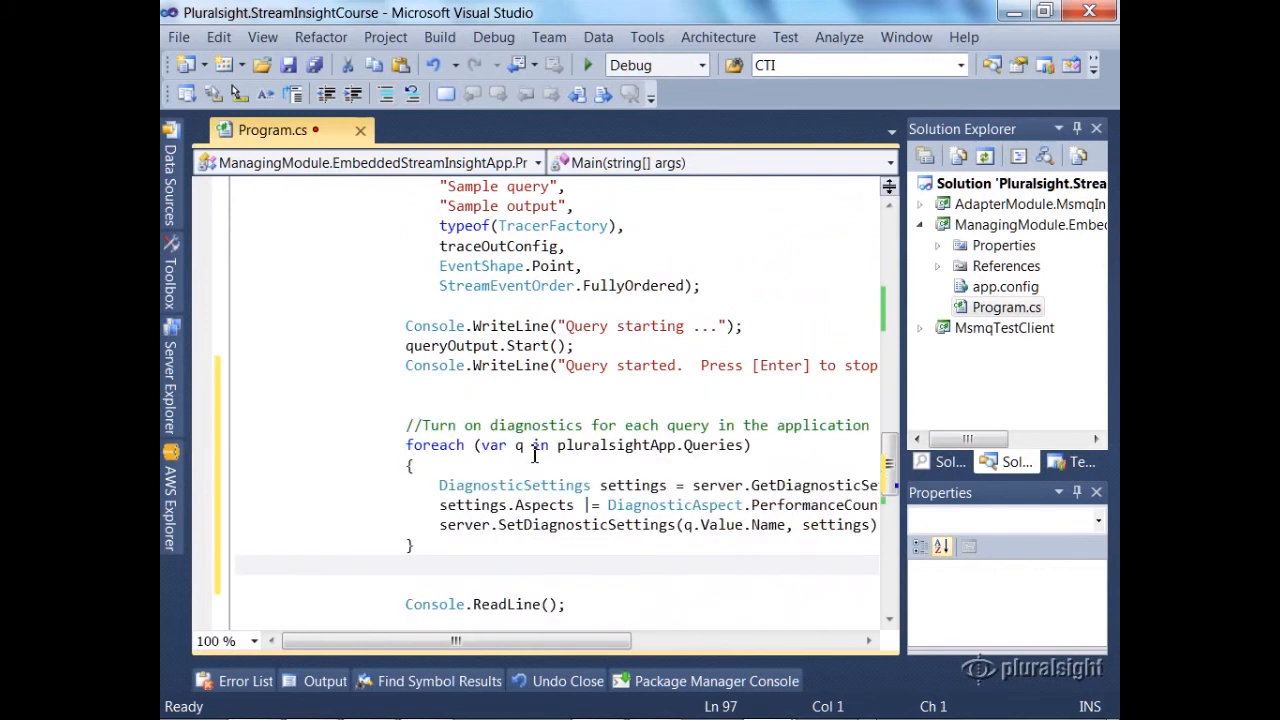
Step: Review the pasted loop's Queries collection and its GetDiagnosticSettings and SetDiagnosticSettings calls
{"action": "double_click", "coordinate": [695, 445]}
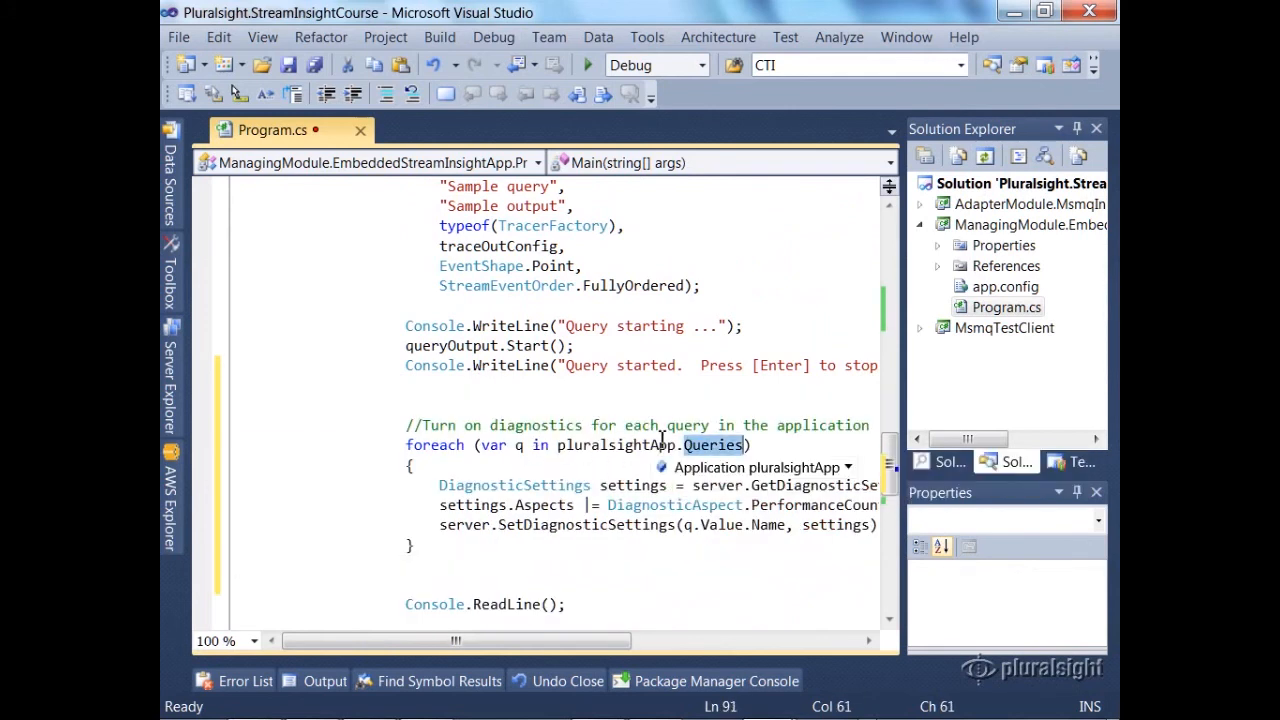
{"action": "left_click_drag", "start_coordinate": [560, 642], "coordinate": [666, 640]}
{"action": "double_click", "coordinate": [401, 524]}
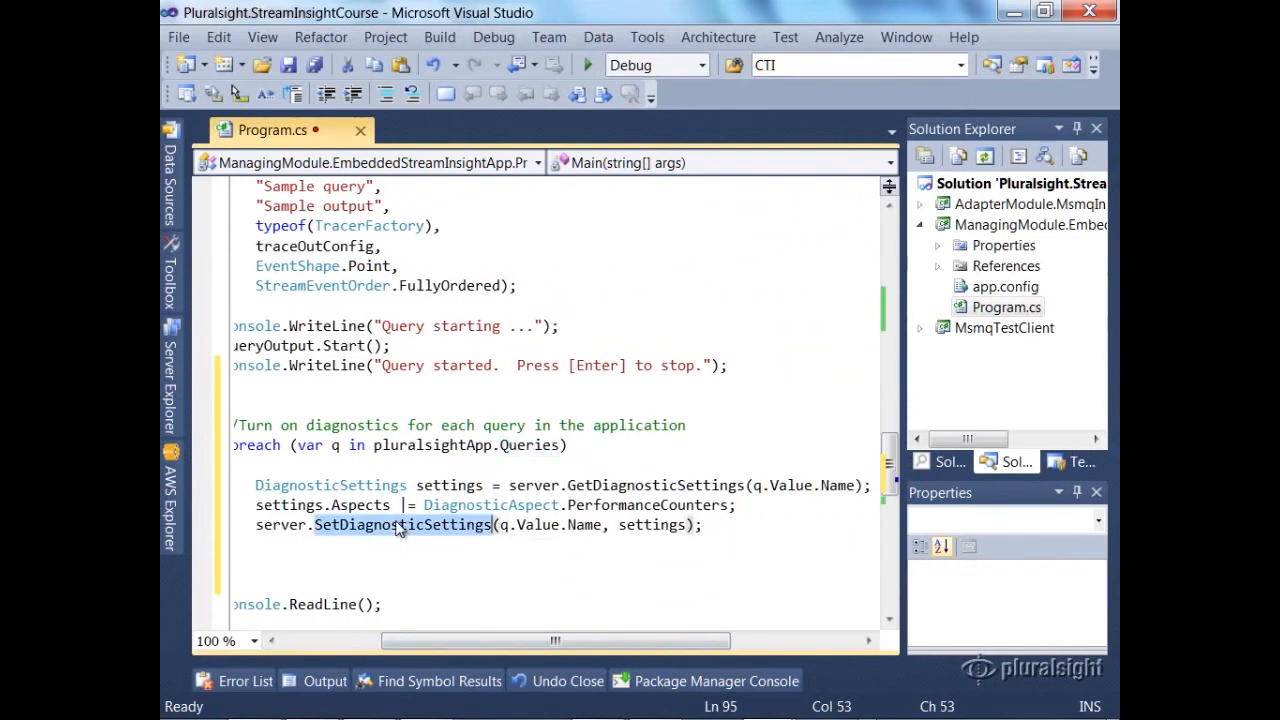
{"action": "double_click", "coordinate": [628, 485]}
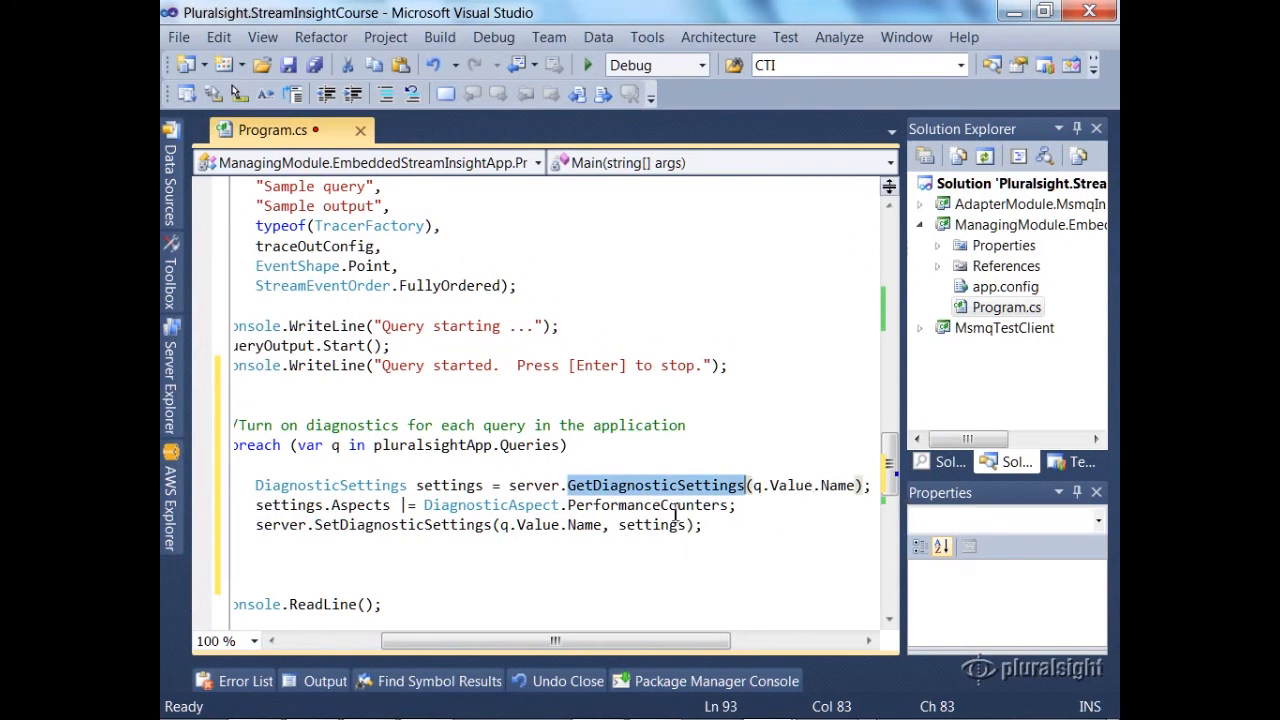
{"action": "left_click_drag", "start_coordinate": [557, 641], "coordinate": [484, 645]}
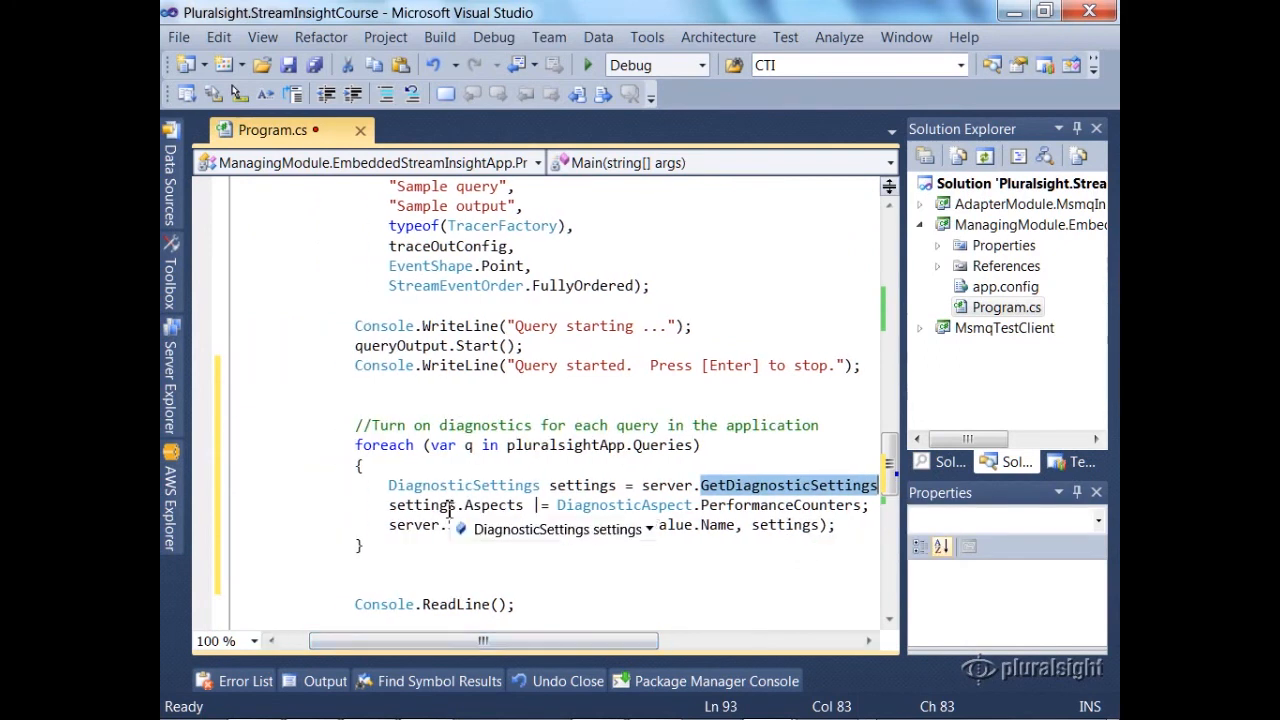
Step: Run the solution in debug mode and move the Form1 window clear of the console's startup messages
{"action": "key", "text": "F5"}
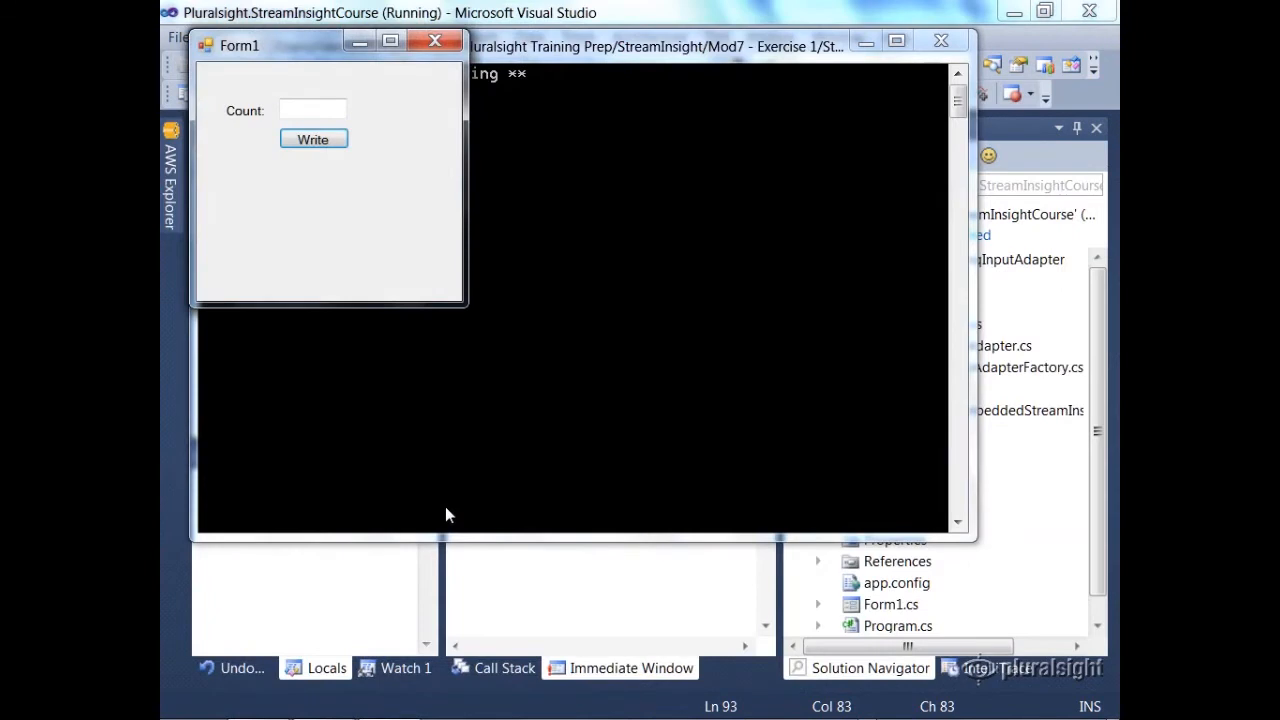
{"action": "left_click_drag", "start_coordinate": [278, 52], "coordinate": [632, 240]}
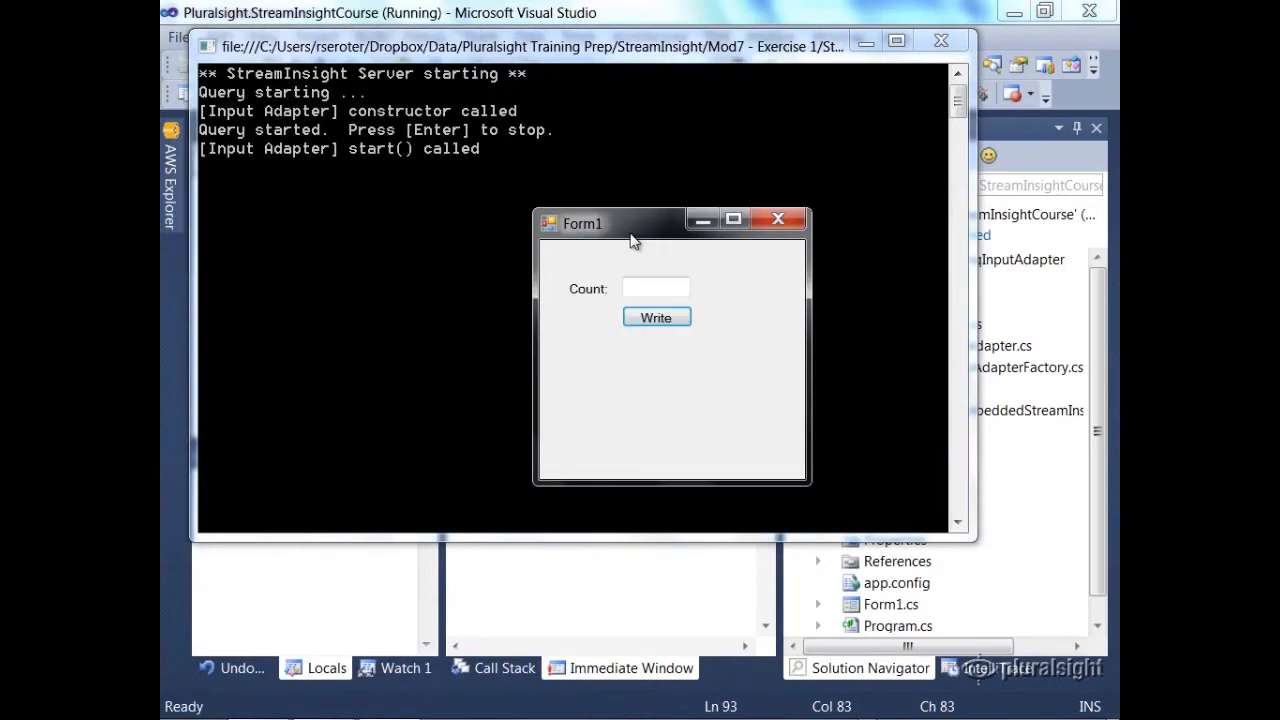
Step: In Performance Monitor, add all StreamInsight Input Adapter counters for the sample query's queue input instance
{"action": "key", "text": "alt+Tab"}
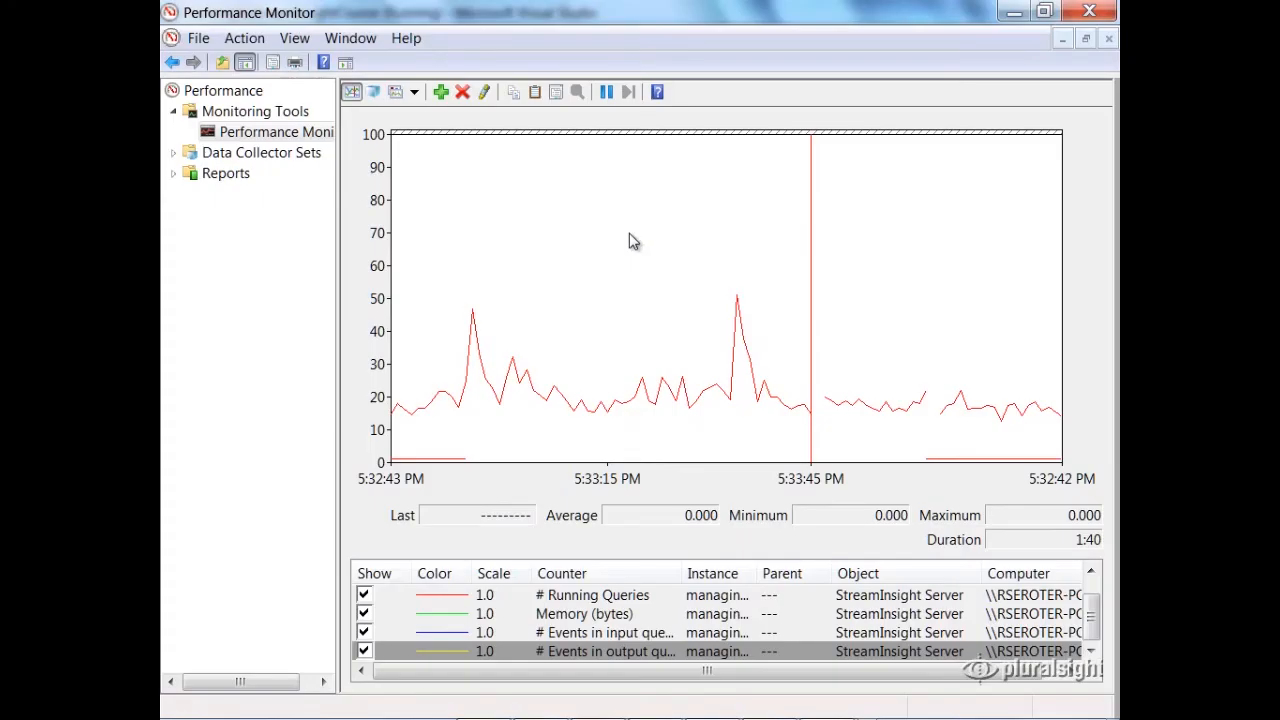
{"action": "left_click", "coordinate": [440, 93]}
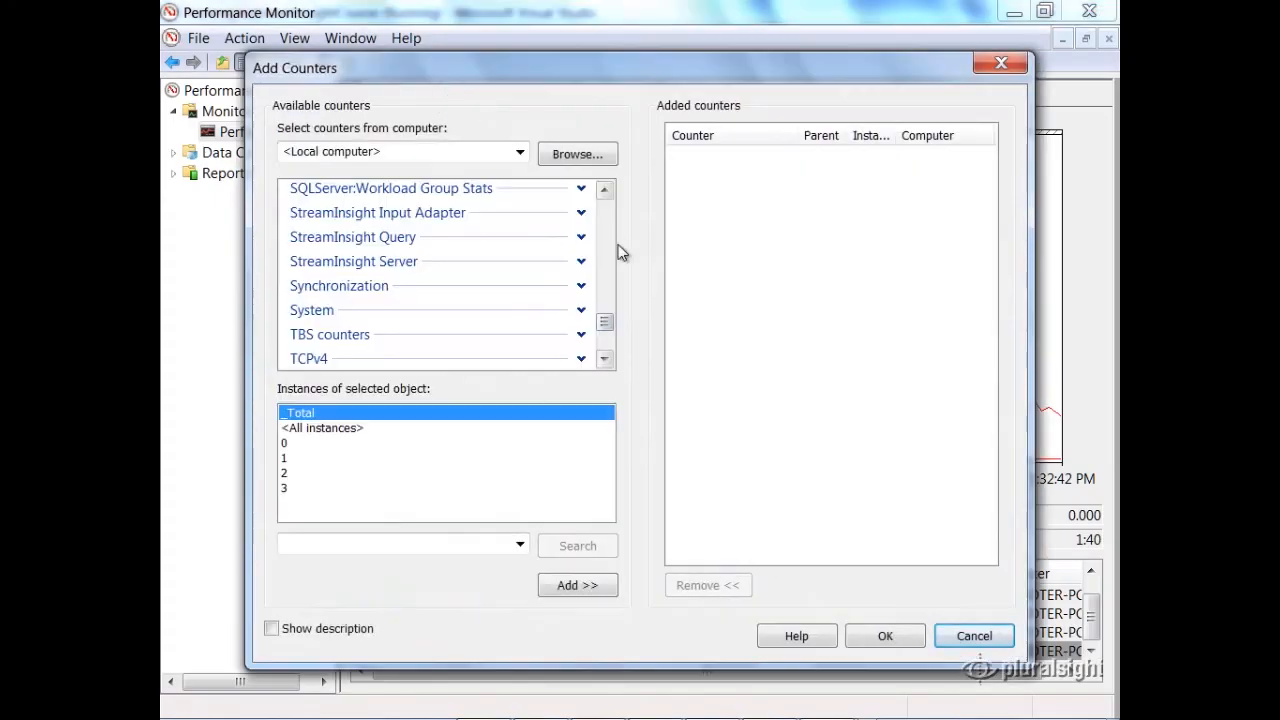
{"action": "left_click", "coordinate": [445, 224]}
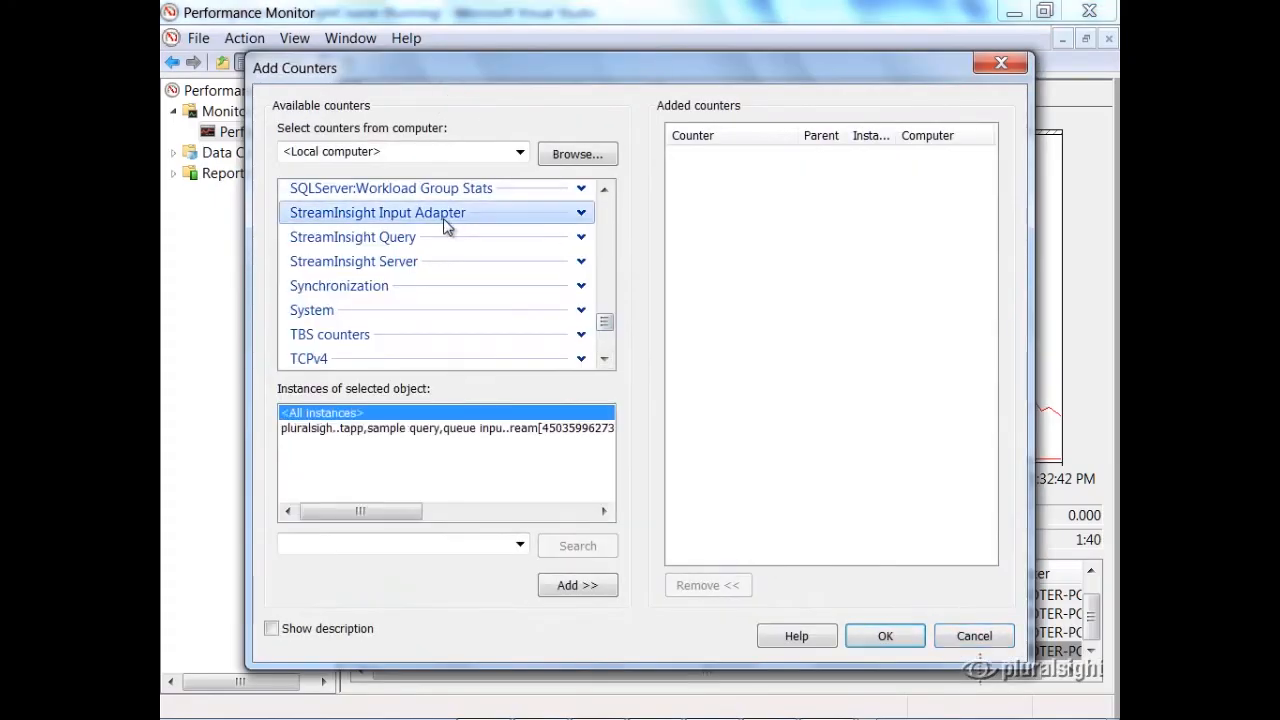
{"action": "left_click", "coordinate": [581, 212]}
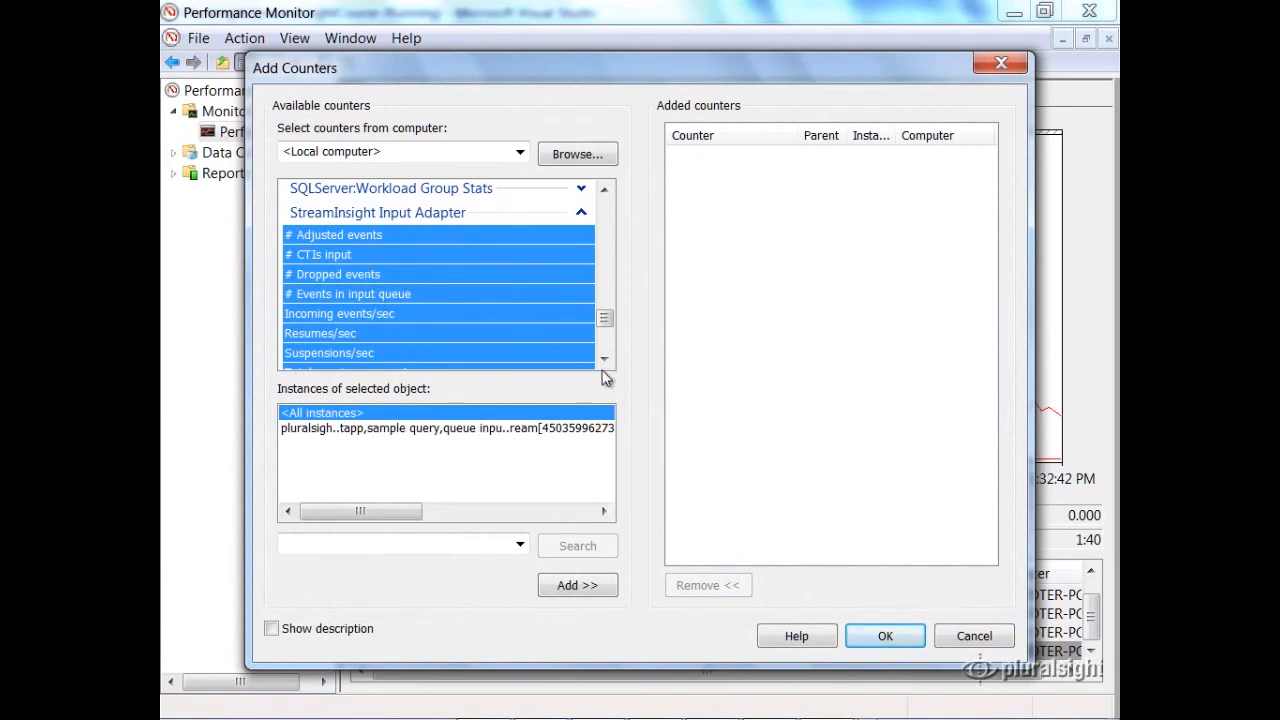
{"action": "scroll", "coordinate": [606, 367], "scroll_direction": "down", "scroll_amount": 2}
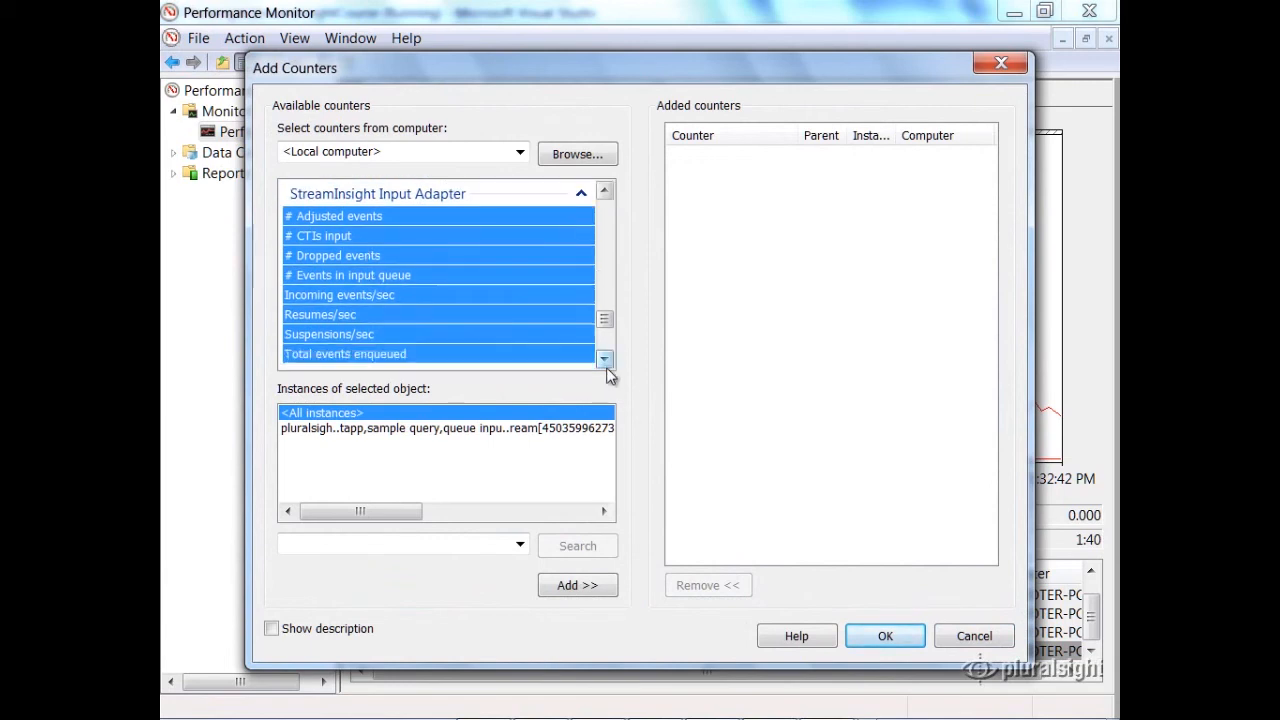
{"action": "left_click", "coordinate": [493, 430]}
{"action": "left_click", "coordinate": [576, 585]}
Step: Add all StreamInsight Query counters for the sample query instance and apply the added counters to the graph
{"action": "scroll", "coordinate": [600, 358], "scroll_direction": "down", "scroll_amount": 2}
{"action": "left_click", "coordinate": [581, 322]}
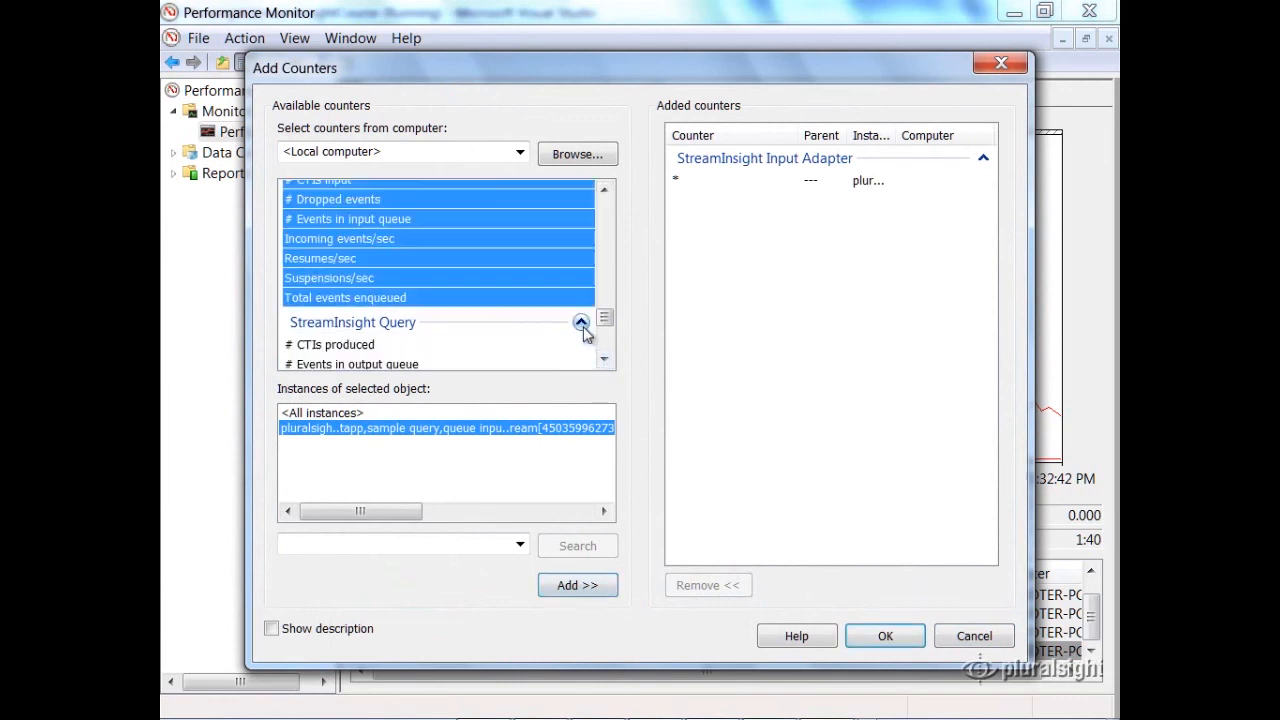
{"action": "scroll", "coordinate": [603, 362], "scroll_direction": "down", "scroll_amount": 1}
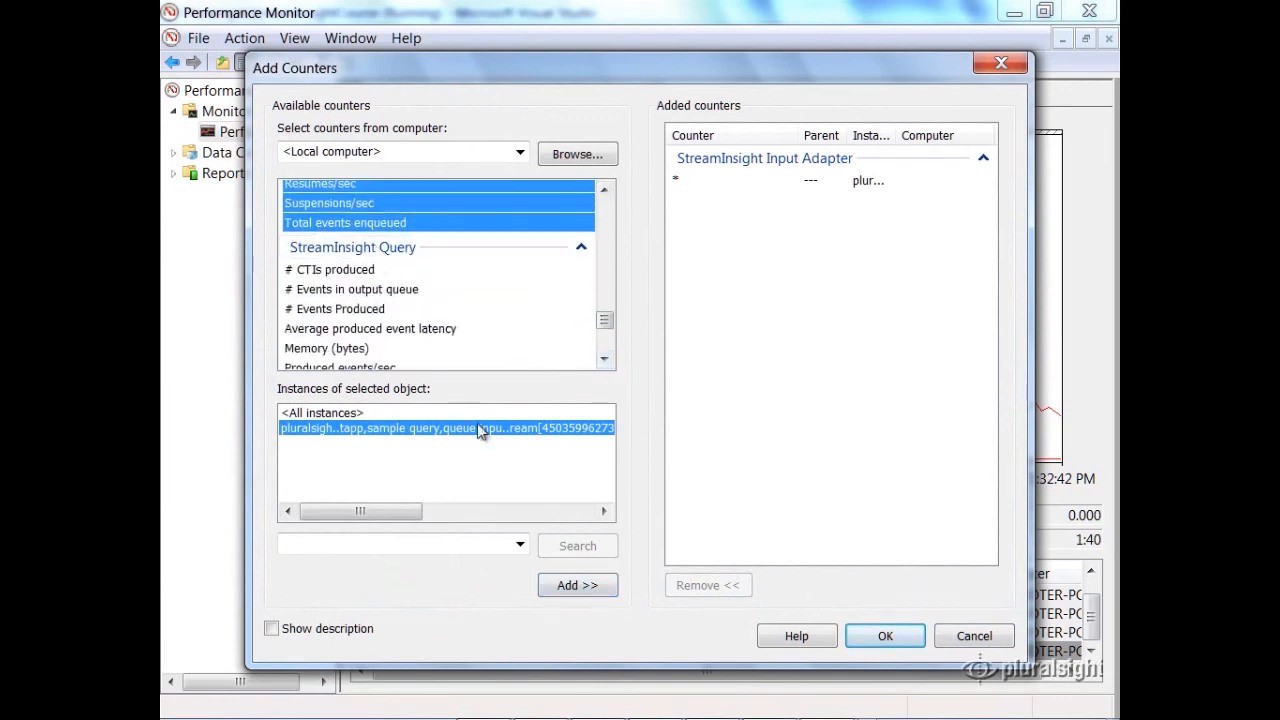
{"action": "left_click", "coordinate": [465, 249]}
{"action": "left_click", "coordinate": [392, 430]}
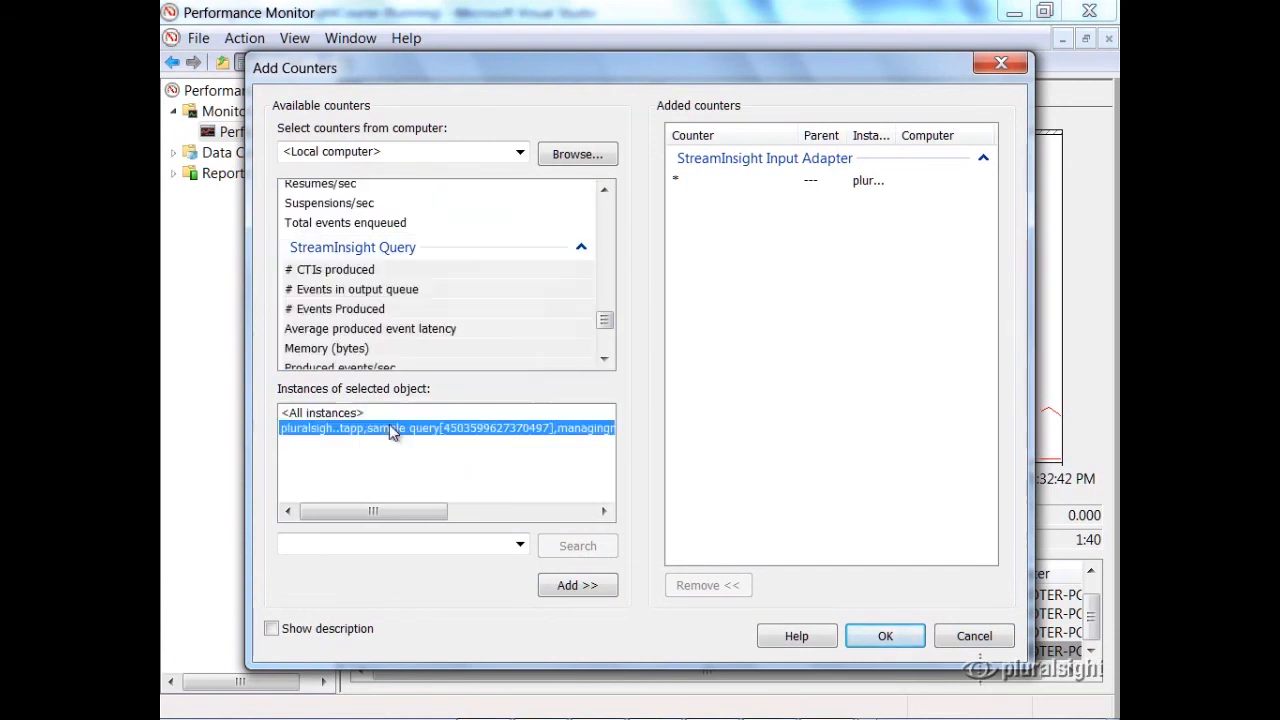
{"action": "left_click", "coordinate": [575, 585]}
{"action": "left_click", "coordinate": [905, 645]}
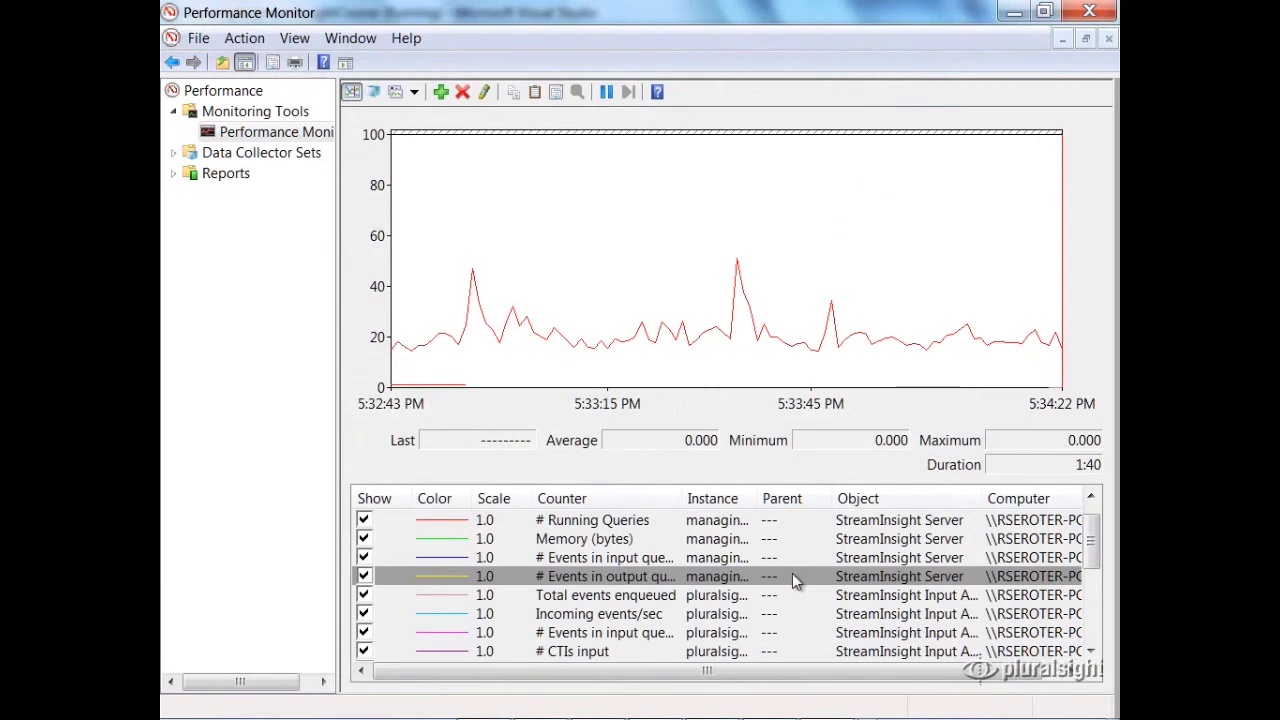
Step: Widen the counter list's Object column, select the Input Adapter's Incoming events/sec counter, and look through the added counters
{"action": "left_click_drag", "start_coordinate": [982, 498], "coordinate": [1046, 499]}
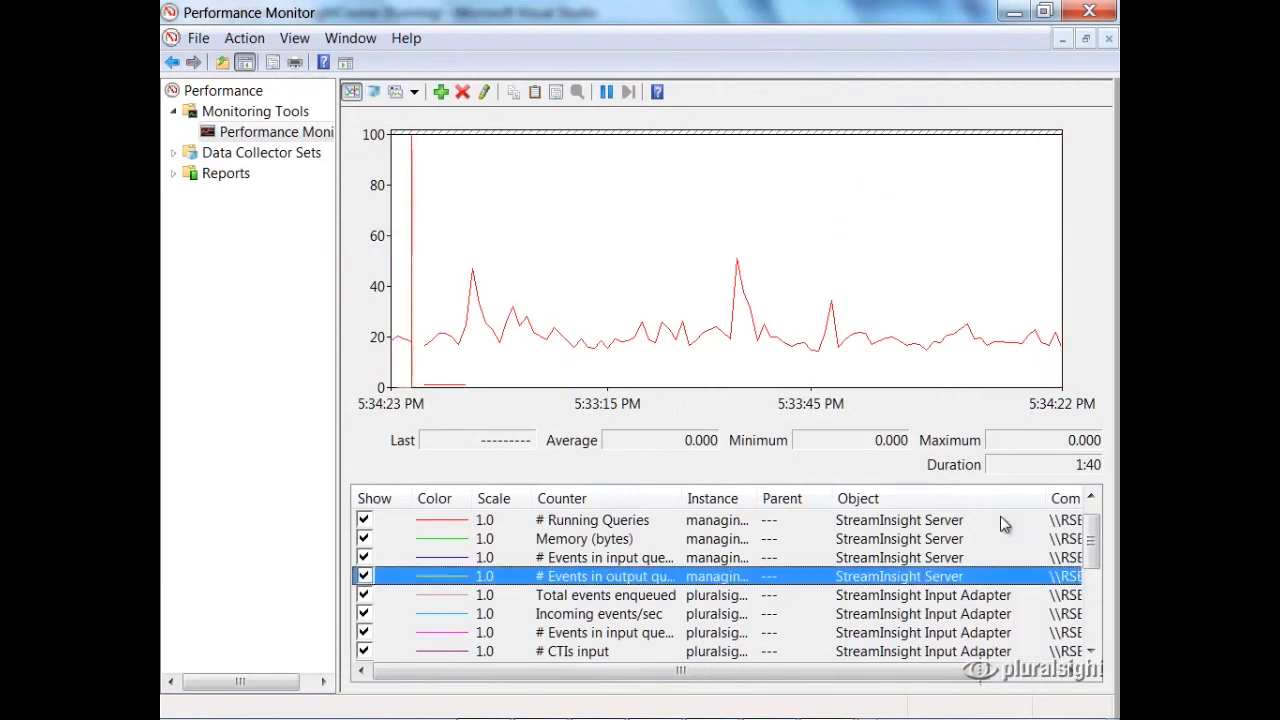
{"action": "left_click", "coordinate": [903, 612]}
{"action": "scroll", "coordinate": [895, 605], "scroll_direction": "down", "scroll_amount": 4}
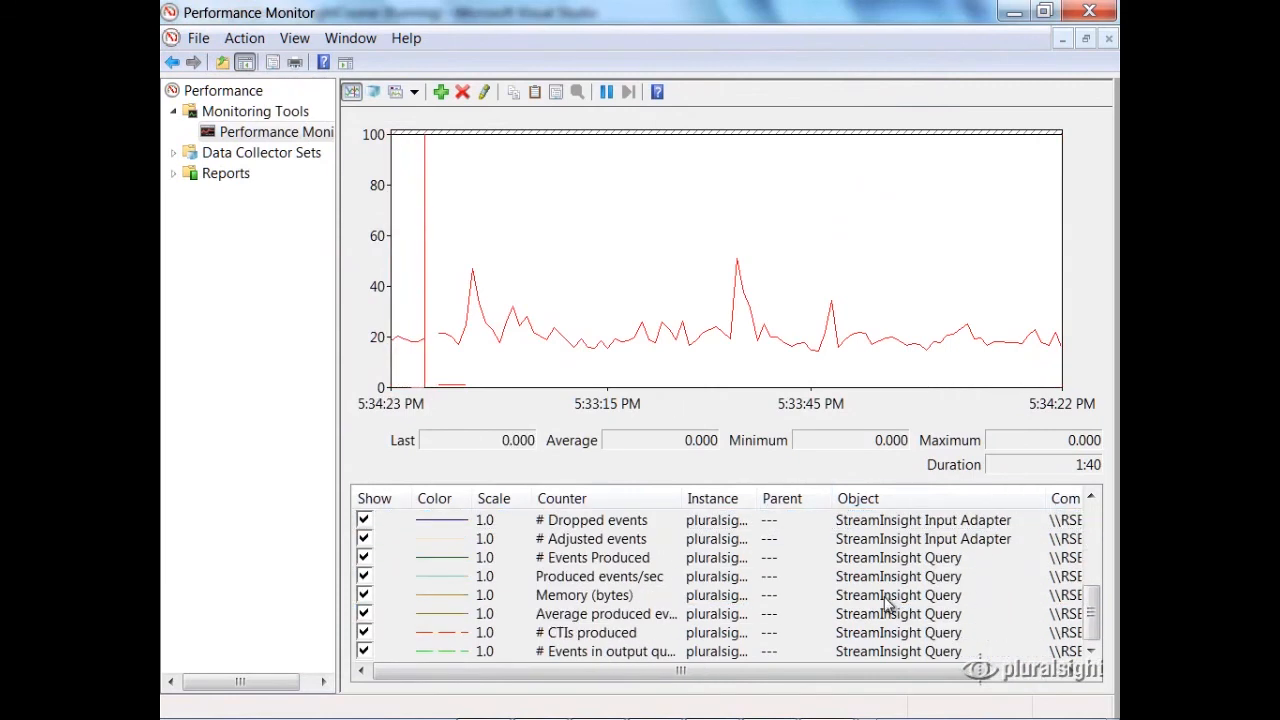
{"action": "scroll", "coordinate": [890, 605], "scroll_direction": "up", "scroll_amount": 4}
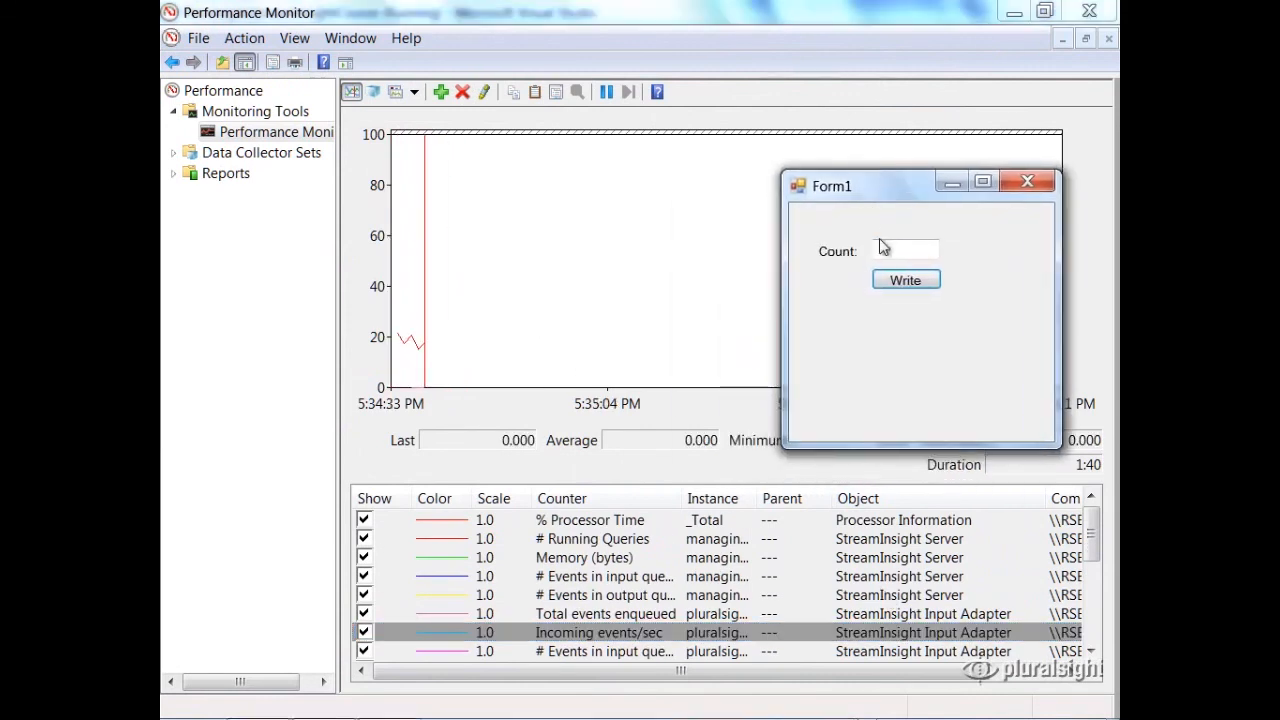
Step: Send several batches of messages from Form1 with Count set to 25, and minimize the form
{"action": "type", "text": "5"}
{"action": "left_click", "coordinate": [905, 280]}
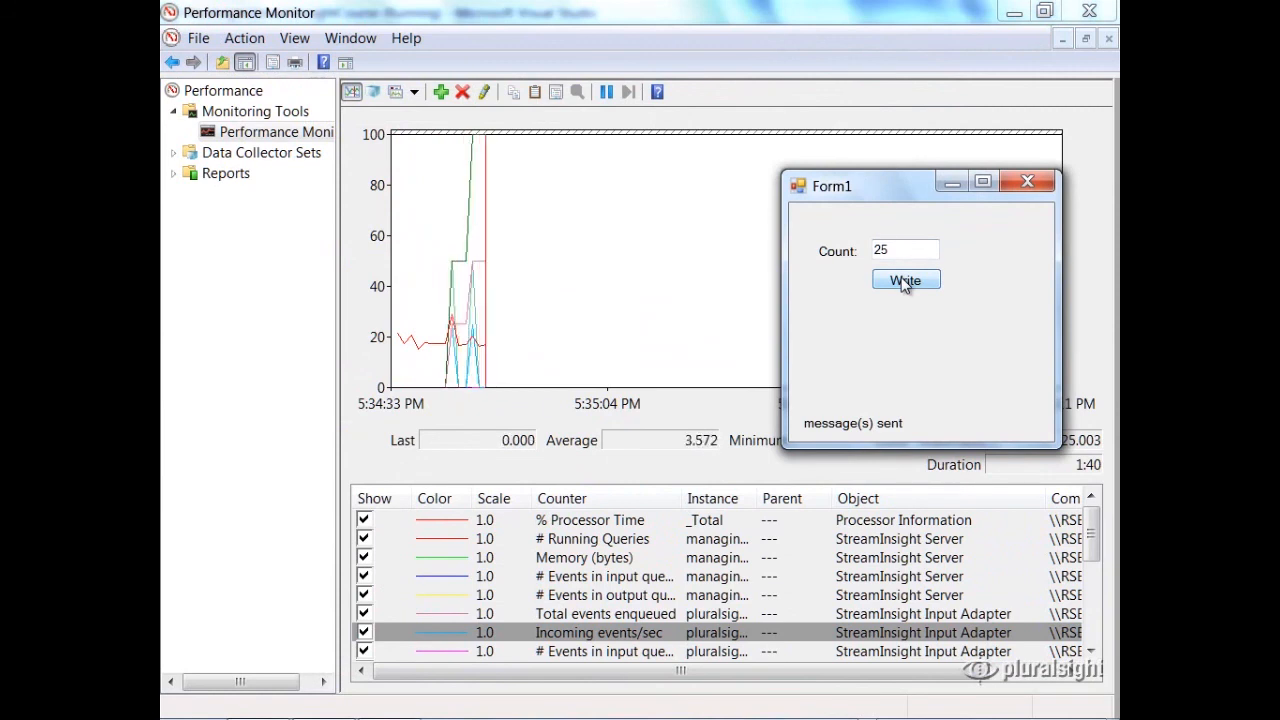
{"action": "left_click", "coordinate": [905, 281]}
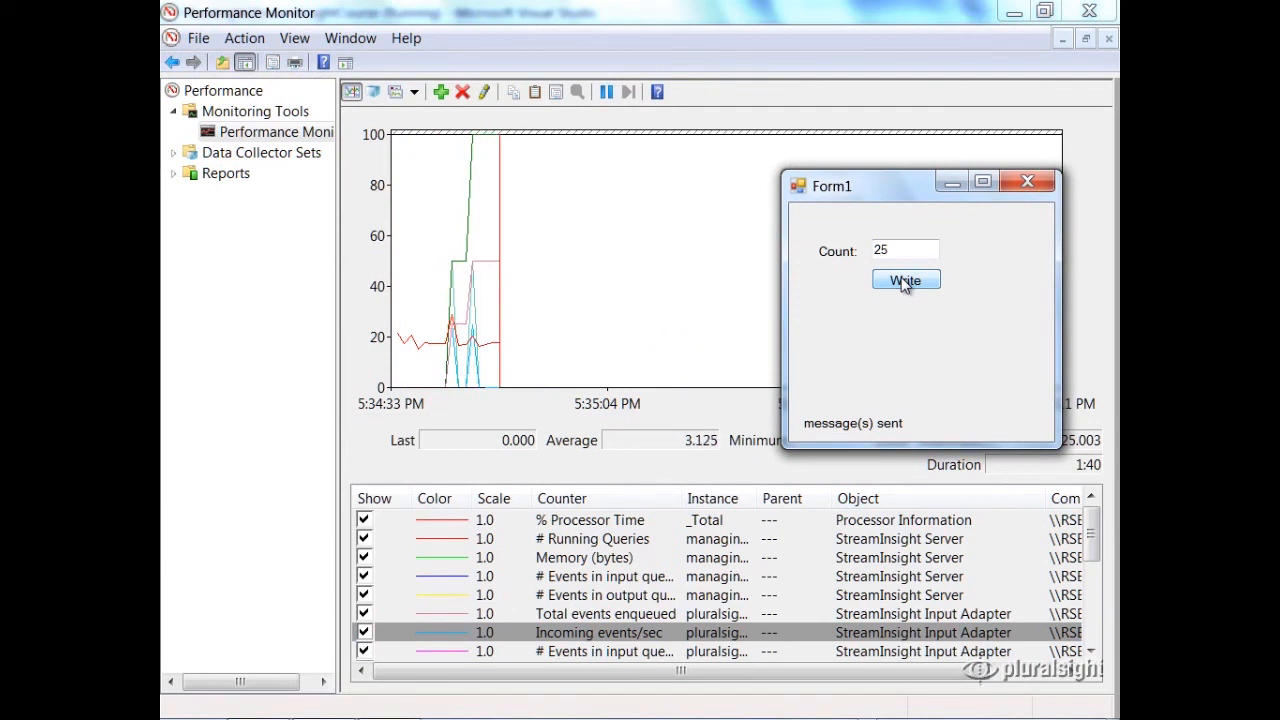
{"action": "left_click", "coordinate": [950, 180]}
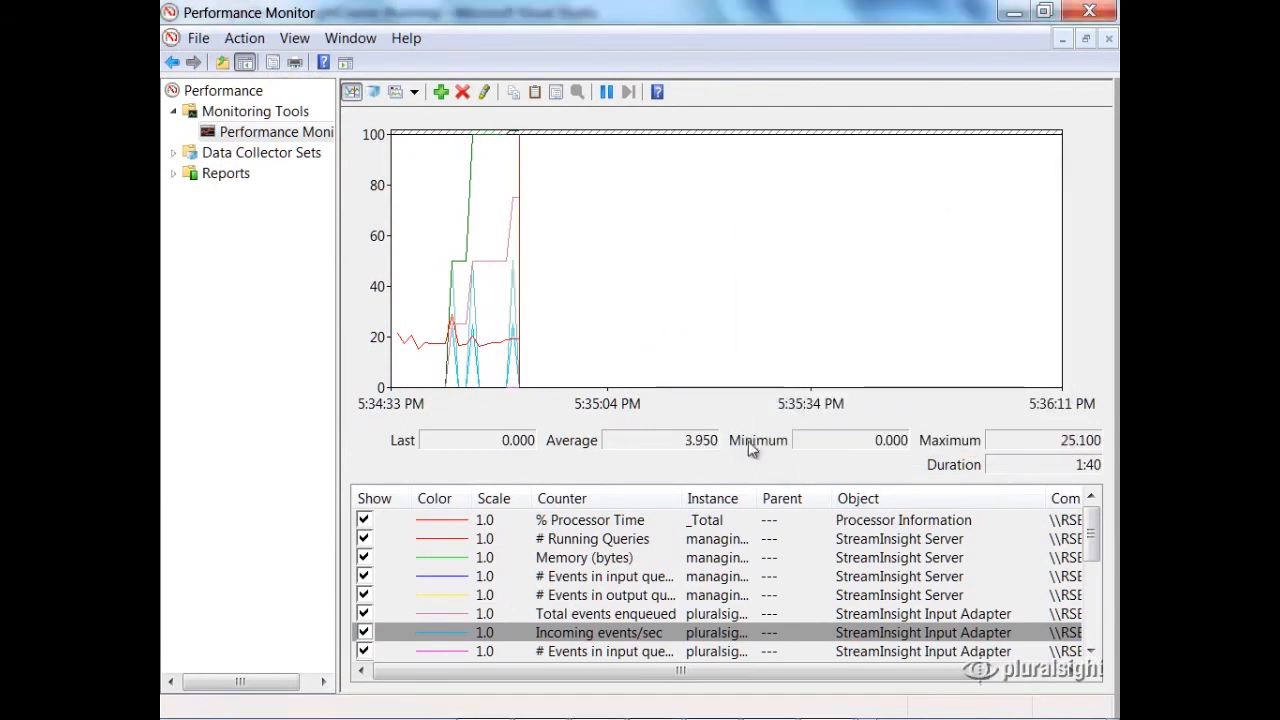
Step: Examine the values of the StreamInsight Server and Input Adapter counters, continuing to # Events Produced
{"action": "left_click", "coordinate": [586, 558]}
{"action": "left_click", "coordinate": [590, 577]}
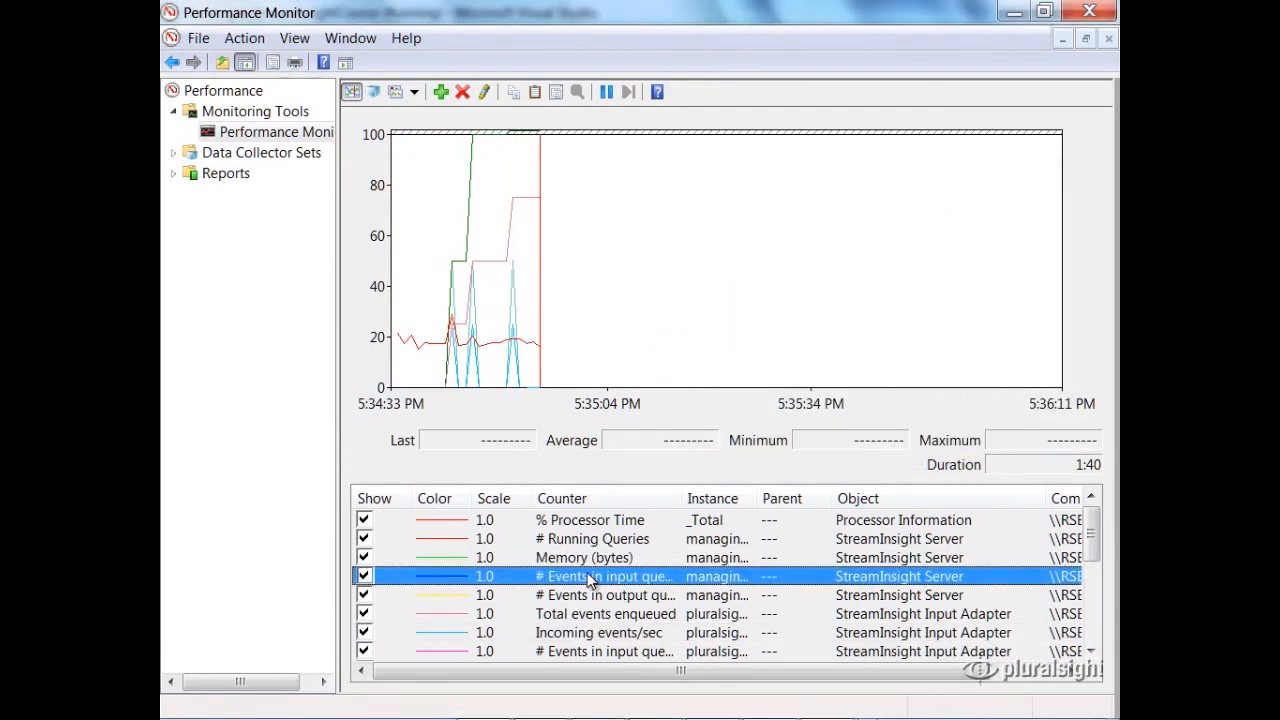
{"action": "key", "text": "Down"}
{"action": "key", "text": "Down"}
{"action": "key", "text": "Down"}
{"action": "key", "text": "Down"}
{"action": "key", "text": "Down"}
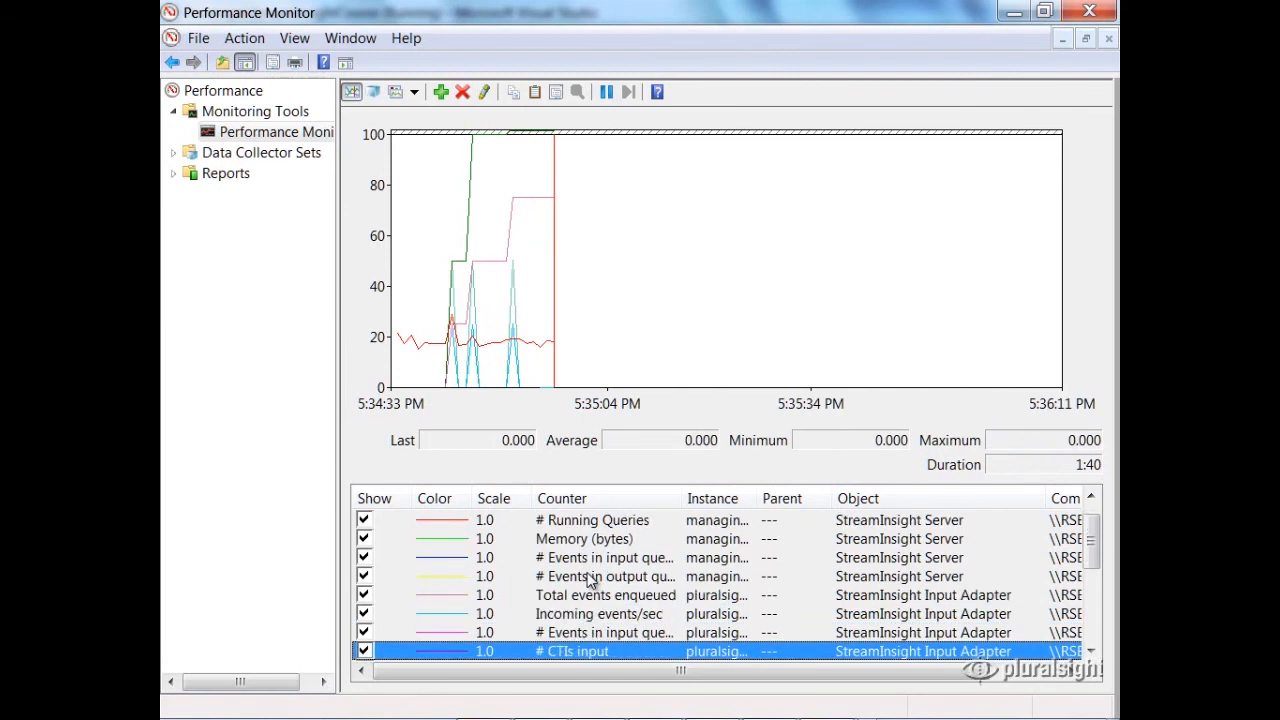
{"action": "key", "text": "Down"}
{"action": "key", "text": "Down"}
{"action": "key", "text": "Down"}
{"action": "key", "text": "Down"}
{"action": "key", "text": "Down"}
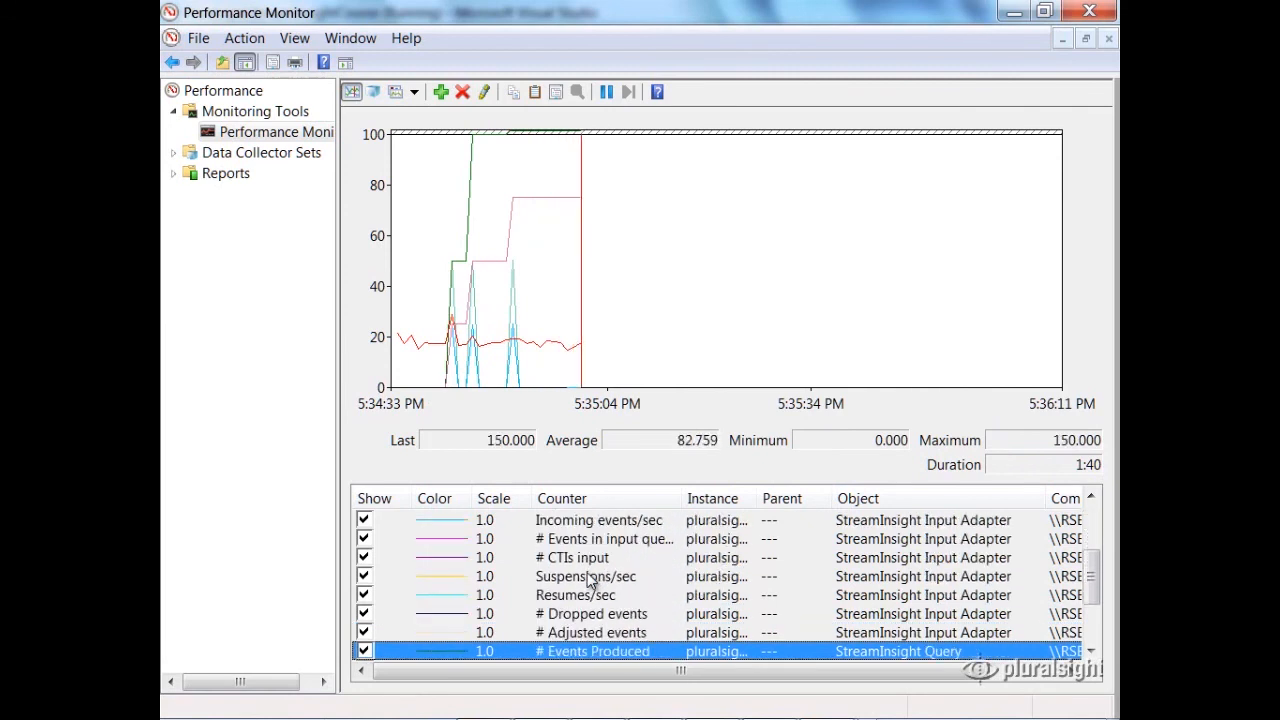
Step: Examine the StreamInsight Query counters for produced events, memory, average latency, CTIs produced and the output queue
{"action": "key", "text": "Up"}
{"action": "key", "text": "Up"}
{"action": "key", "text": "Down"}
{"action": "key", "text": "Down"}
{"action": "key", "text": "Down"}
{"action": "key", "text": "Down"}
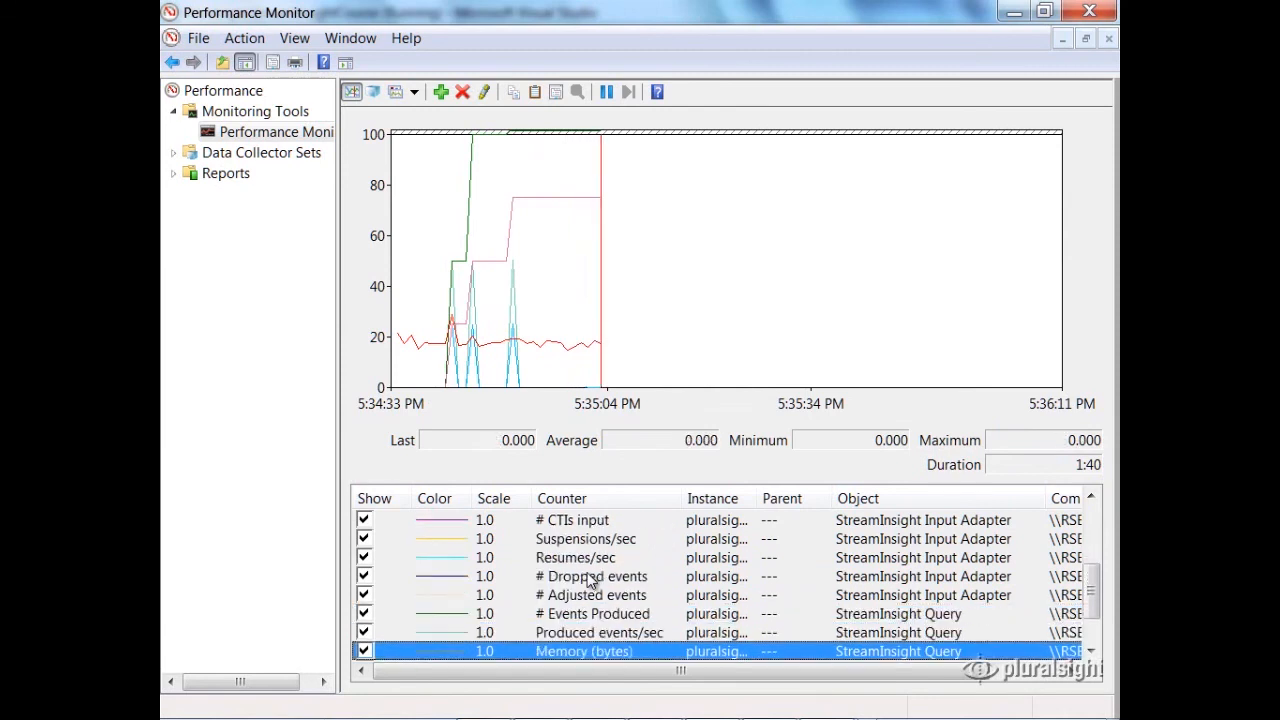
{"action": "key", "text": "Up"}
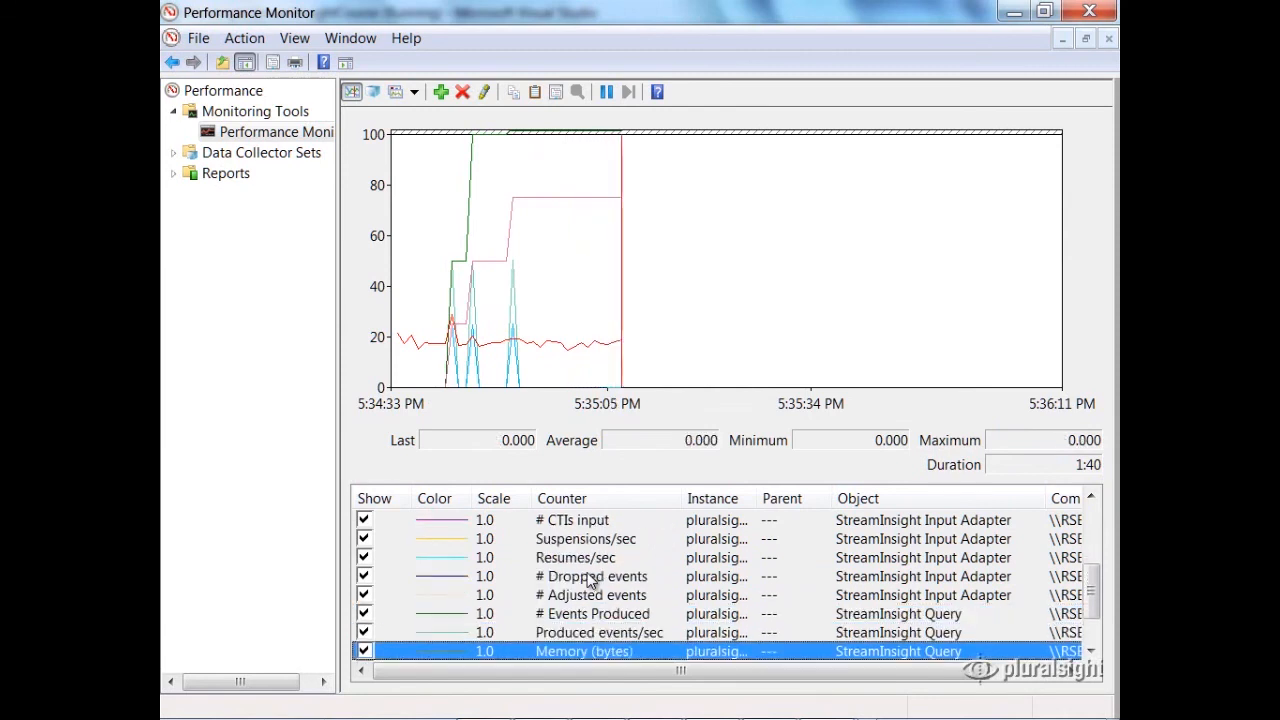
{"action": "key", "text": "Down"}
{"action": "key", "text": "Down"}
{"action": "key", "text": "Down"}
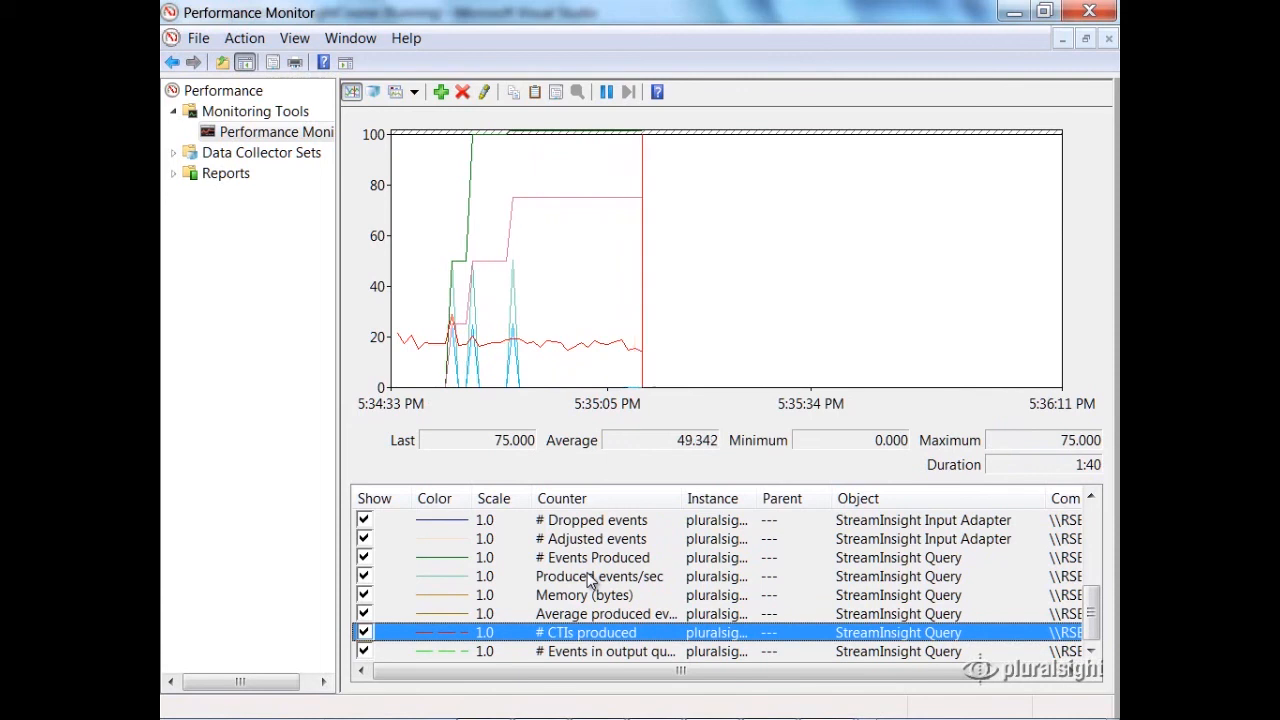
{"action": "key", "text": "Down"}
{"action": "key", "text": "Up"}
{"action": "key", "text": "Up"}
{"action": "key", "text": "Up"}
{"action": "key", "text": "Up"}
{"action": "key", "text": "Up"}
{"action": "key", "text": "Up"}
{"action": "key", "text": "Up"}
{"action": "key", "text": "Up"}
{"action": "key", "text": "Up"}
{"action": "key", "text": "Up"}
{"action": "key", "text": "Up"}
{"action": "key", "text": "Up"}
{"action": "key", "text": "Up"}
{"action": "key", "text": "Up"}
{"action": "key", "text": "Up"}
{"action": "key", "text": "Up"}
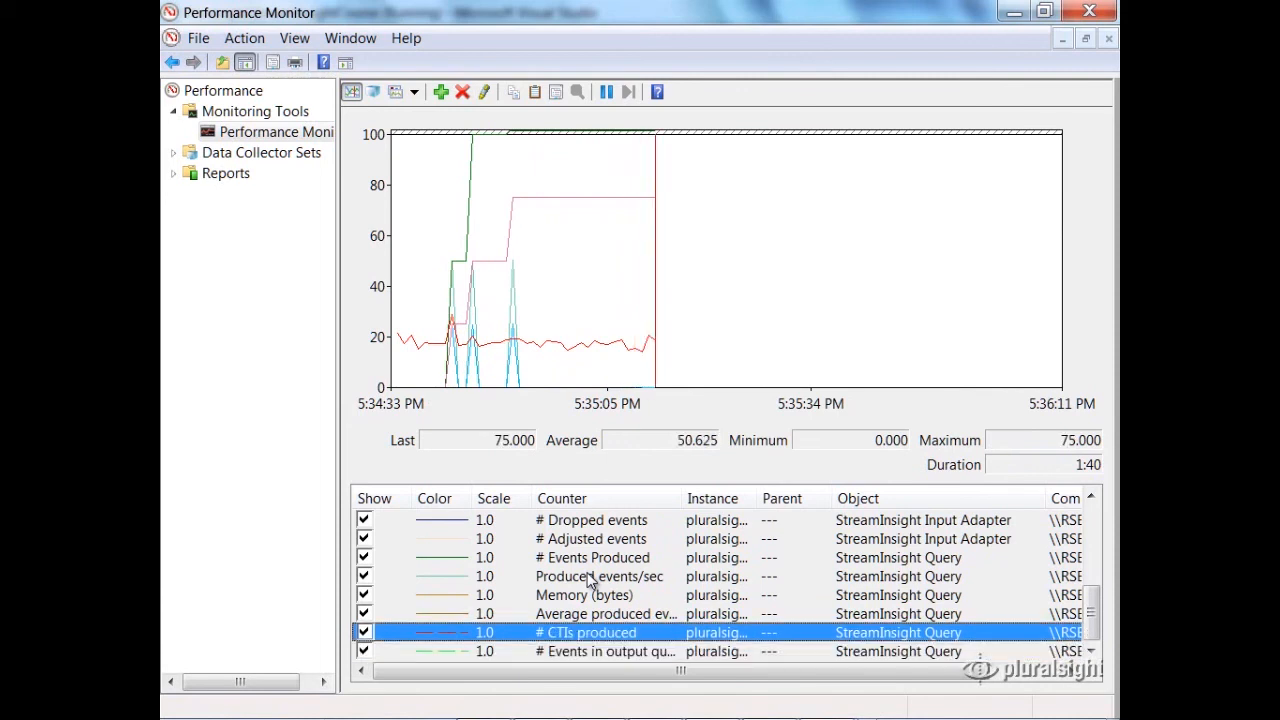
Step: Return to the server's input queue counter and examine Total events enqueued for the StreamInsight Input Adapter
{"action": "key", "text": "Down"}
{"action": "key", "text": "Down"}
{"action": "key", "text": "Down"}
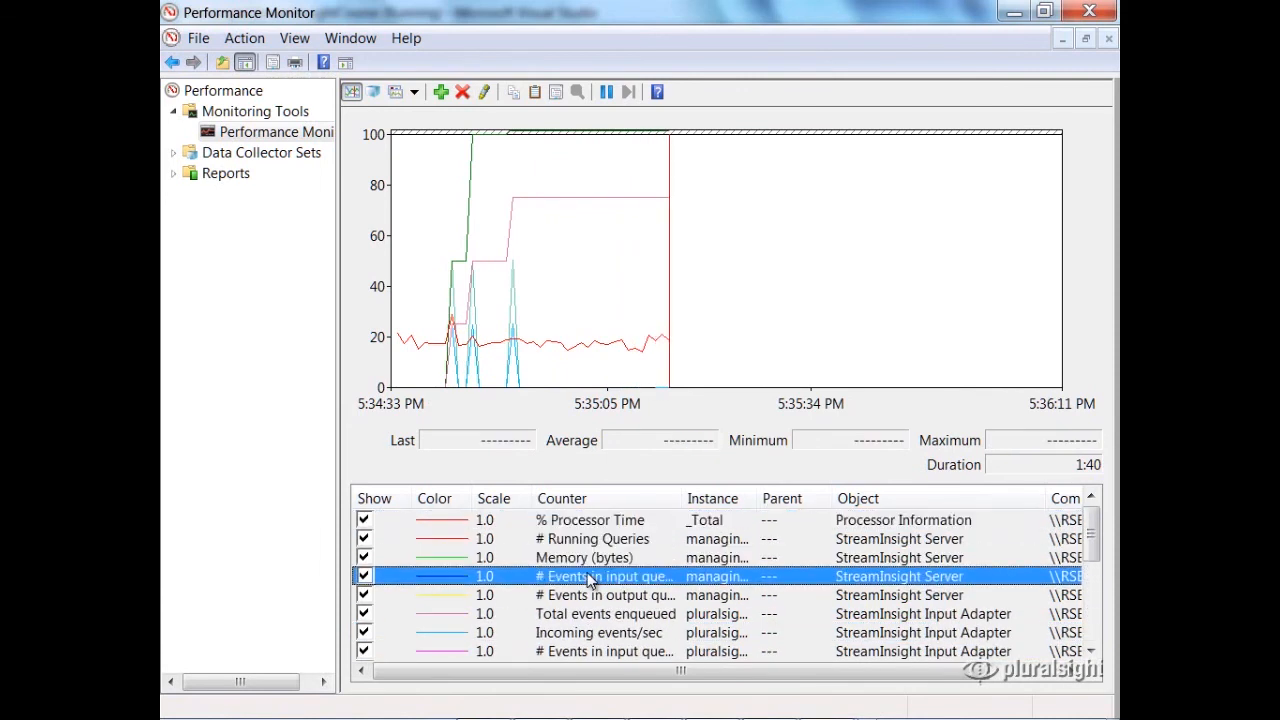
{"action": "key", "text": "Down"}
{"action": "key", "text": "Down"}
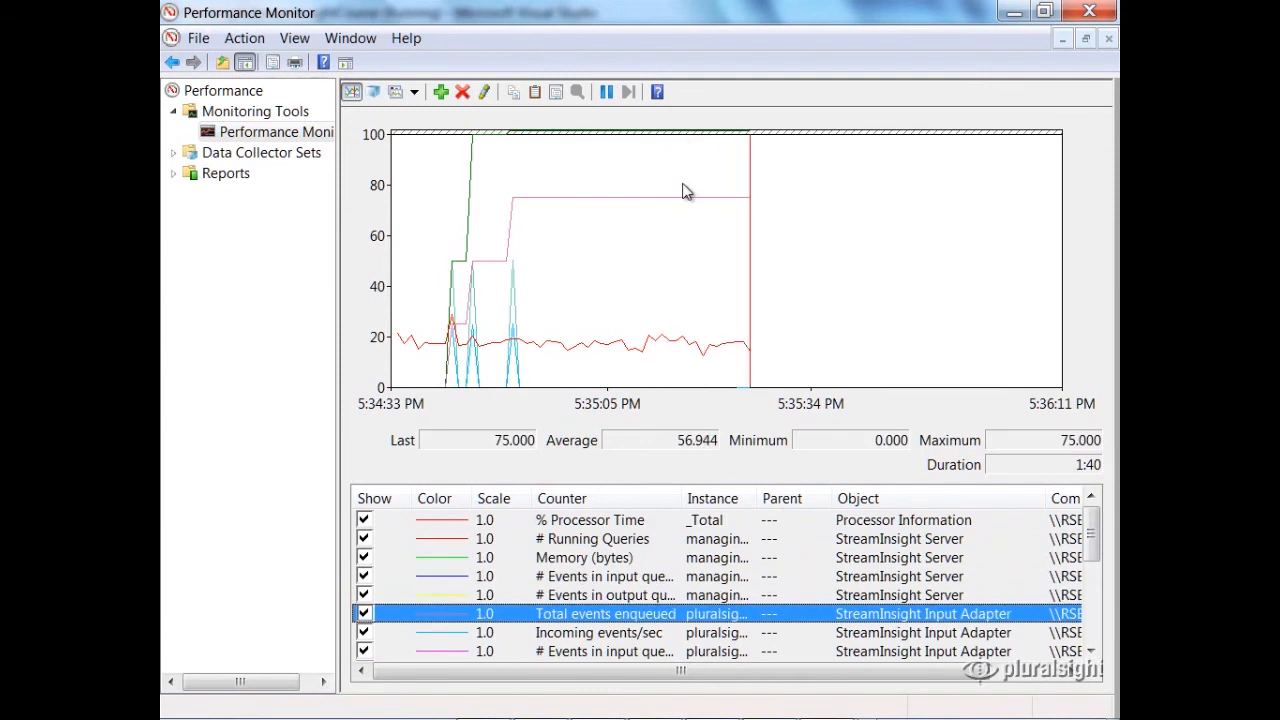